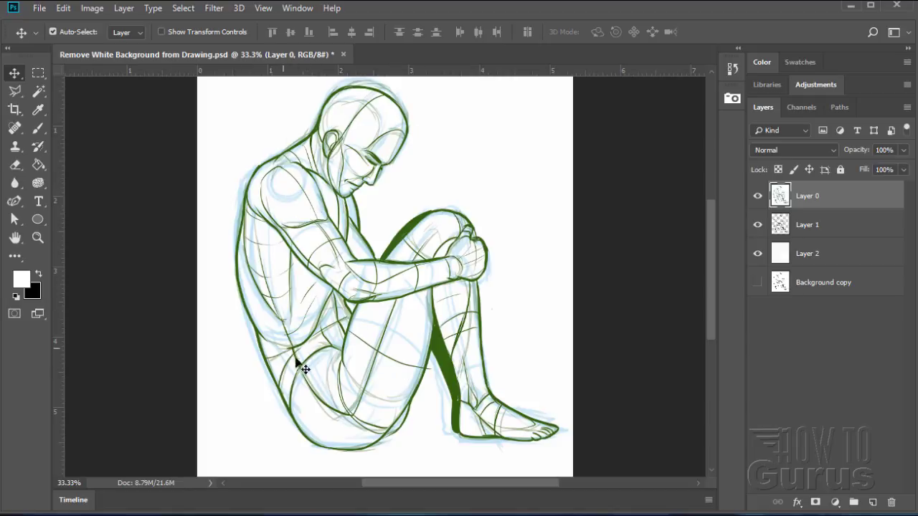
# Hide Layer 0 (coloured sketch) and Layer 2 (white) so the black line art shows over transparency.
pyautogui.click(758, 195)
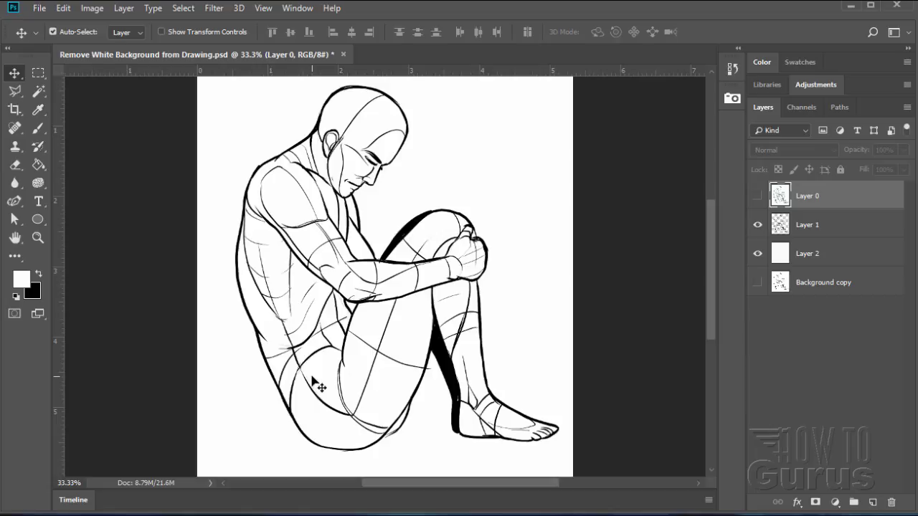
pyautogui.click(758, 254)
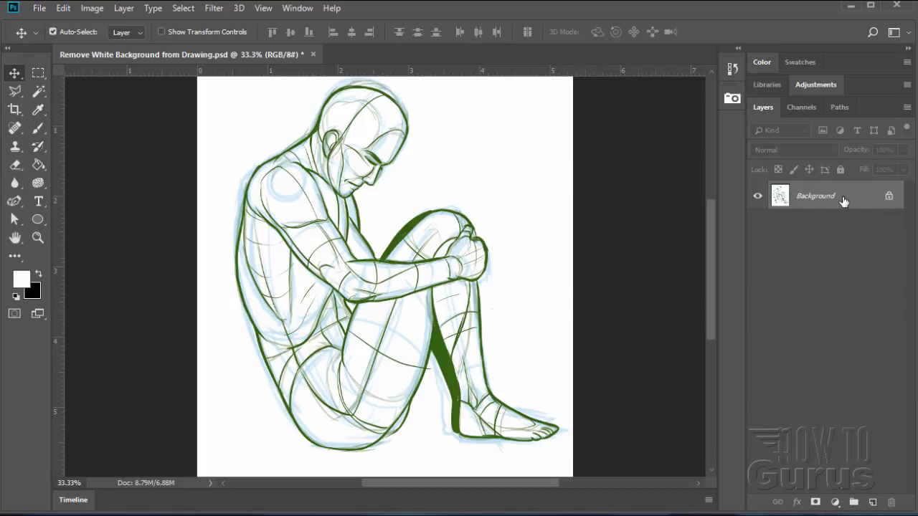
# Duplicate the Background layer to Background copy and hide the original Background.
pyautogui.moveTo(844, 200); pyautogui.dragTo(872, 502)
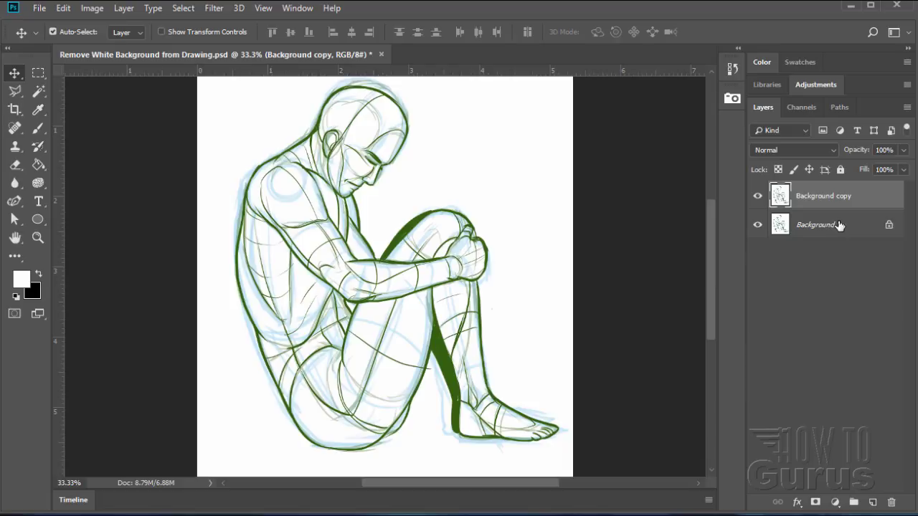
pyautogui.click(757, 225)
# Use Replace Color on the sampled light-blue lines with Lightness +100 and Saturation -100.
pyautogui.click(93, 8)
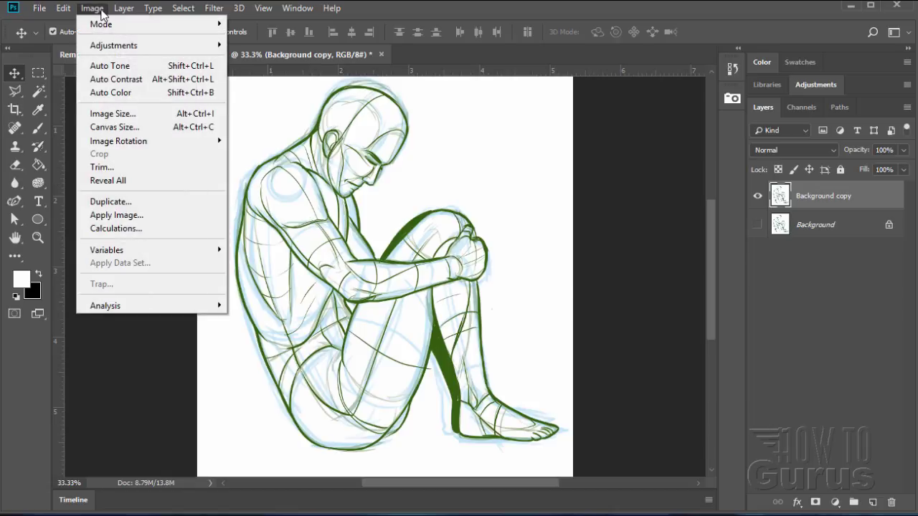
pyautogui.moveTo(113, 45)
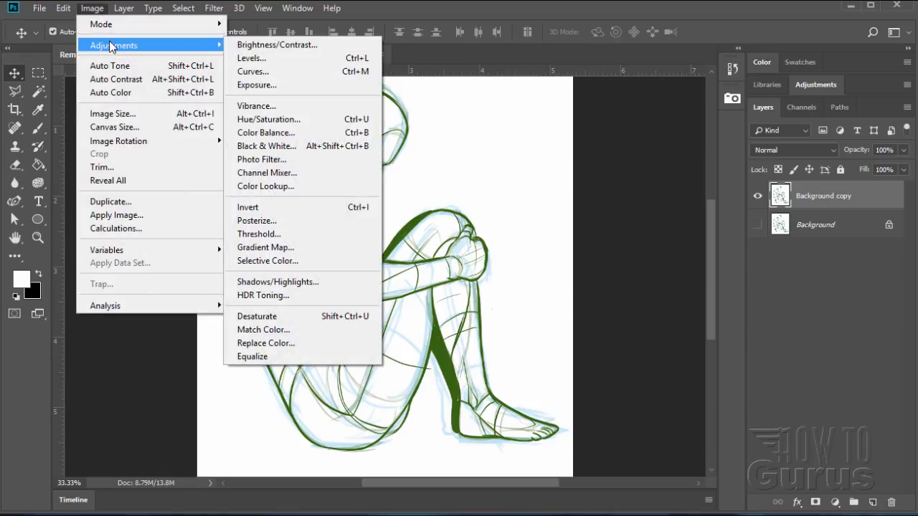
pyautogui.click(248, 344)
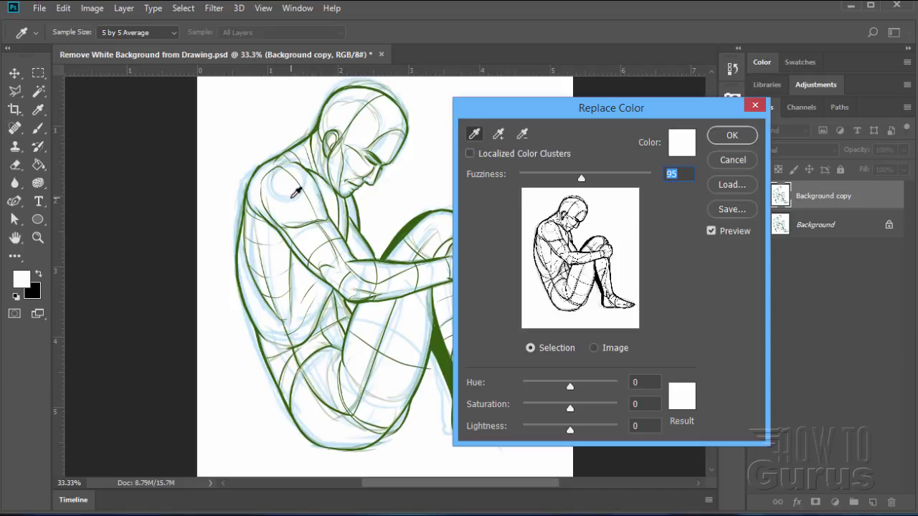
pyautogui.click(294, 193)
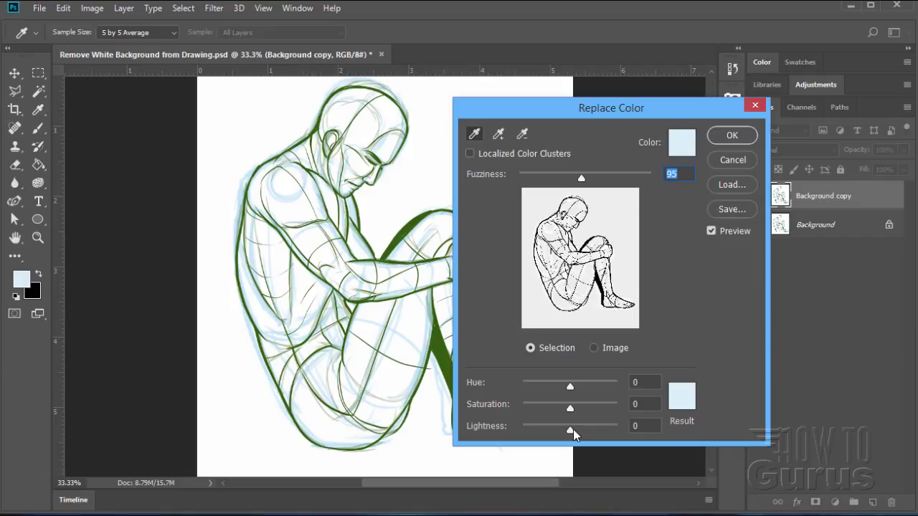
pyautogui.moveTo(574, 433); pyautogui.dragTo(634, 430)
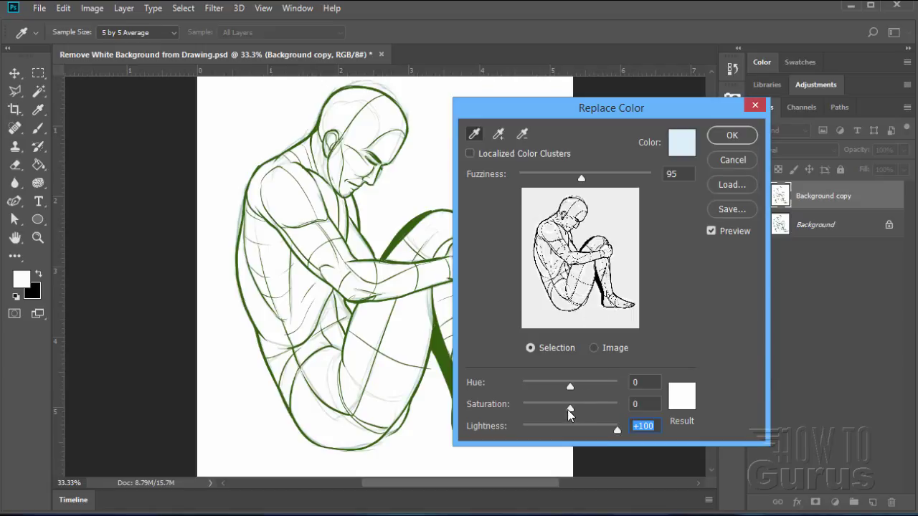
pyautogui.moveTo(570, 410); pyautogui.dragTo(522, 409)
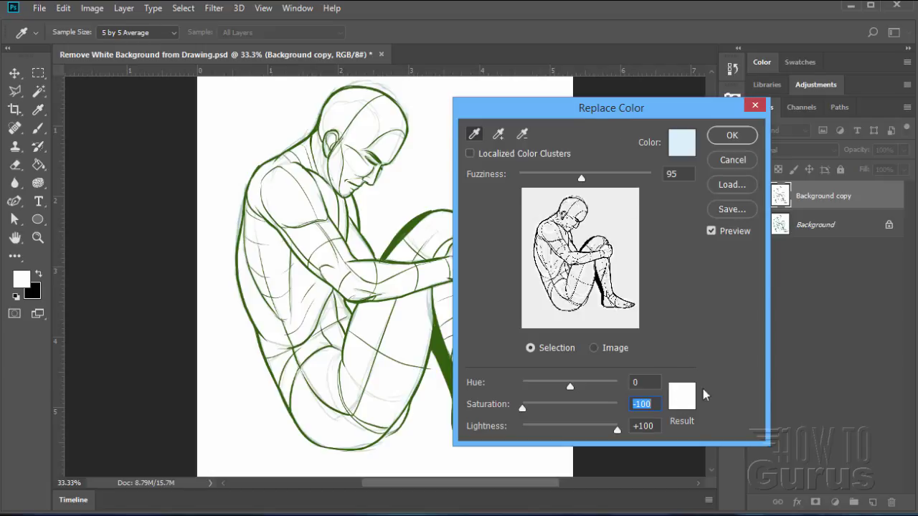
pyautogui.click(731, 135)
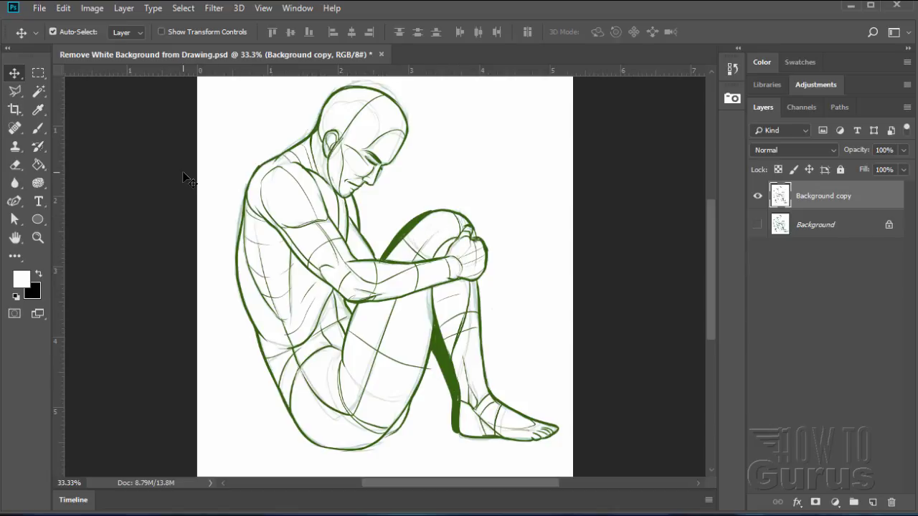
# Apply a Black & White adjustment using the Blue Filter preset.
pyautogui.click(100, 11)
pyautogui.moveTo(114, 45)
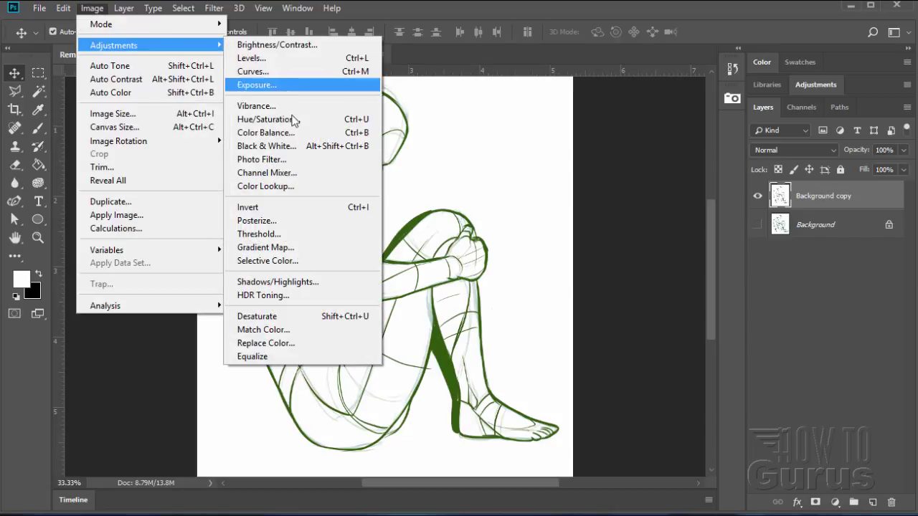
pyautogui.click(250, 148)
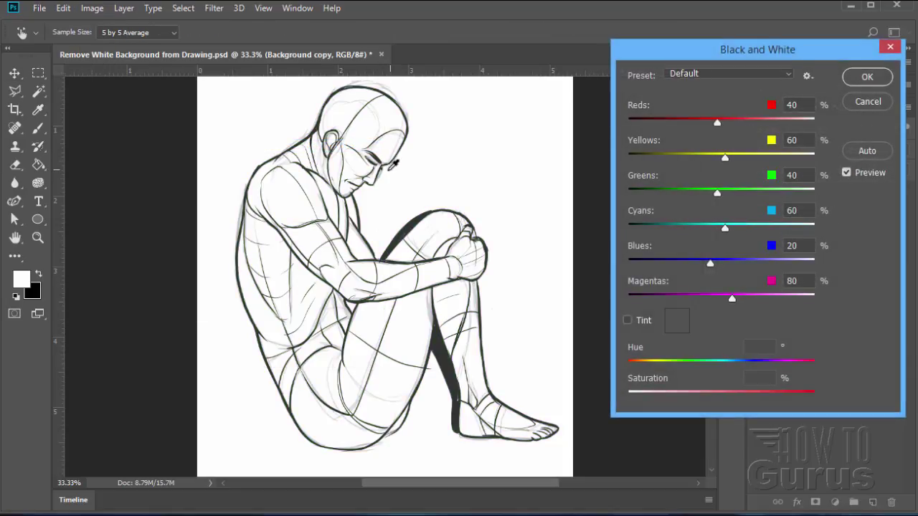
pyautogui.click(722, 75)
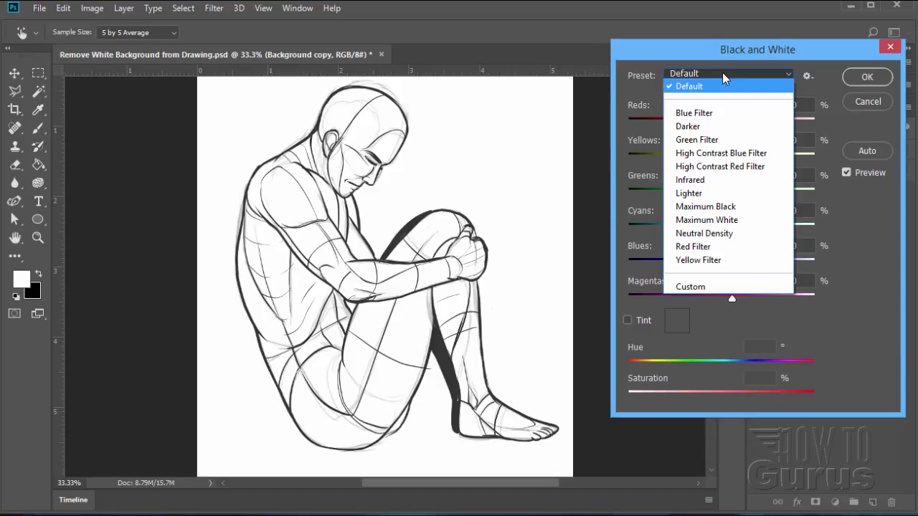
pyautogui.click(686, 114)
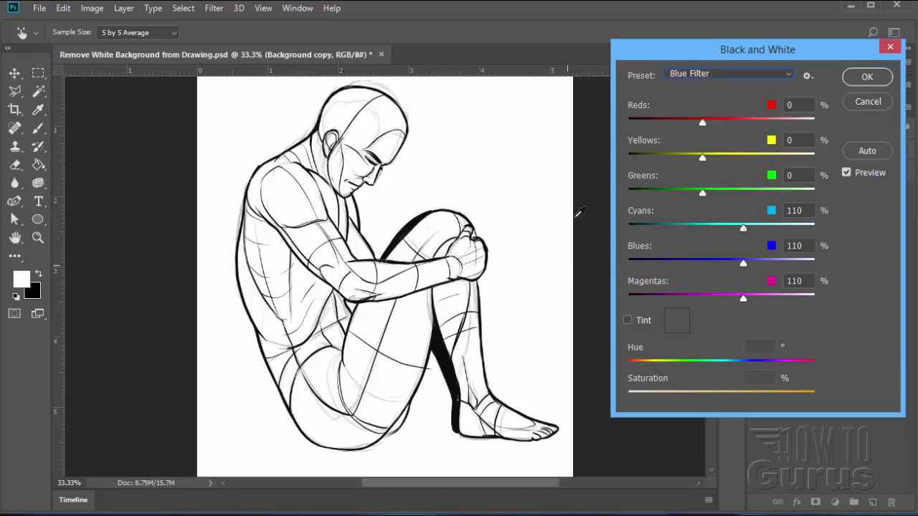
pyautogui.click(866, 78)
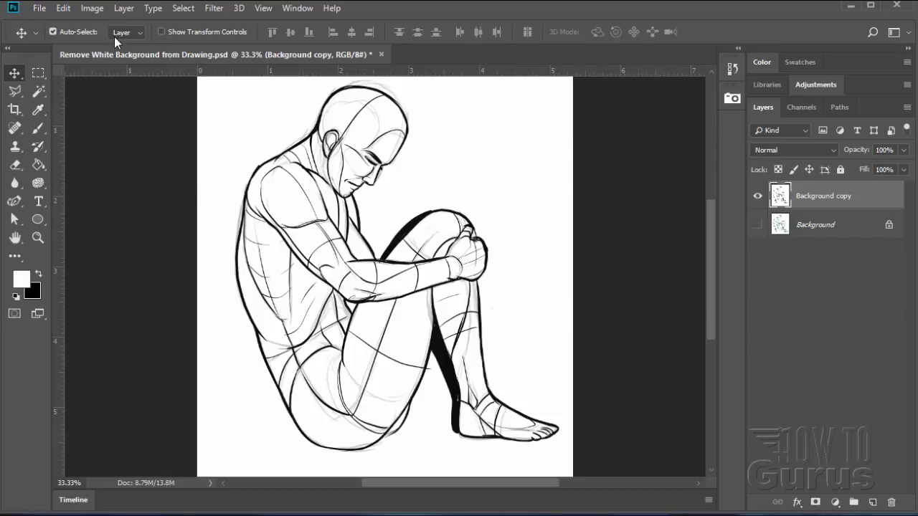
# Preview a Levels adjustment with black input at 12 and midtones at 1.26.
pyautogui.click(94, 10)
pyautogui.moveTo(113, 45)
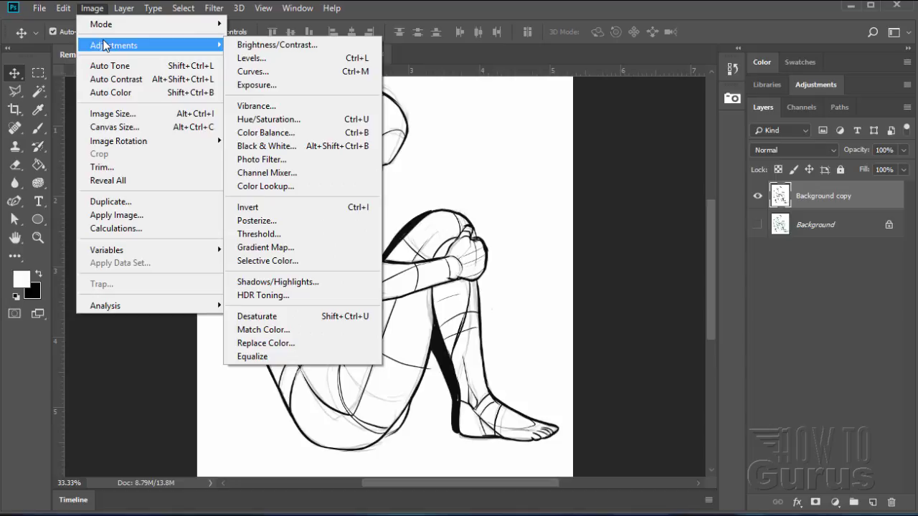
pyautogui.click(259, 59)
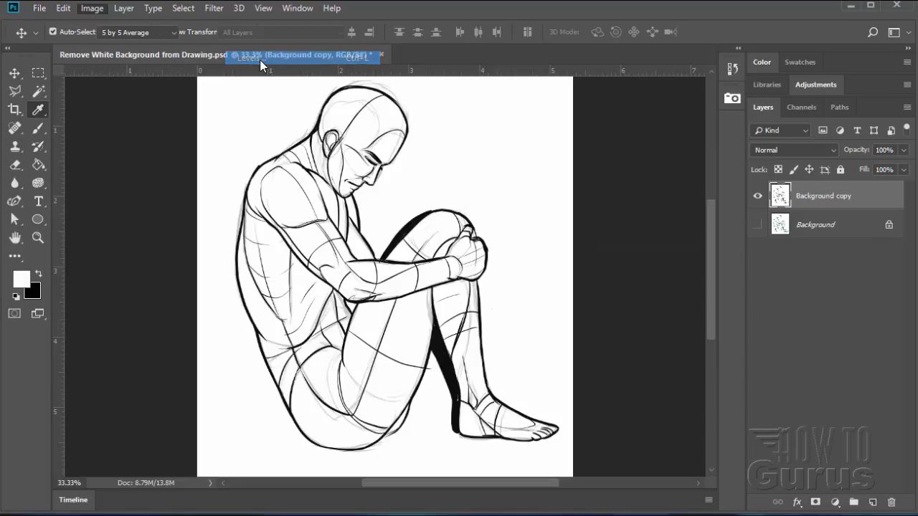
pyautogui.moveTo(631, 243); pyautogui.dragTo(598, 139)
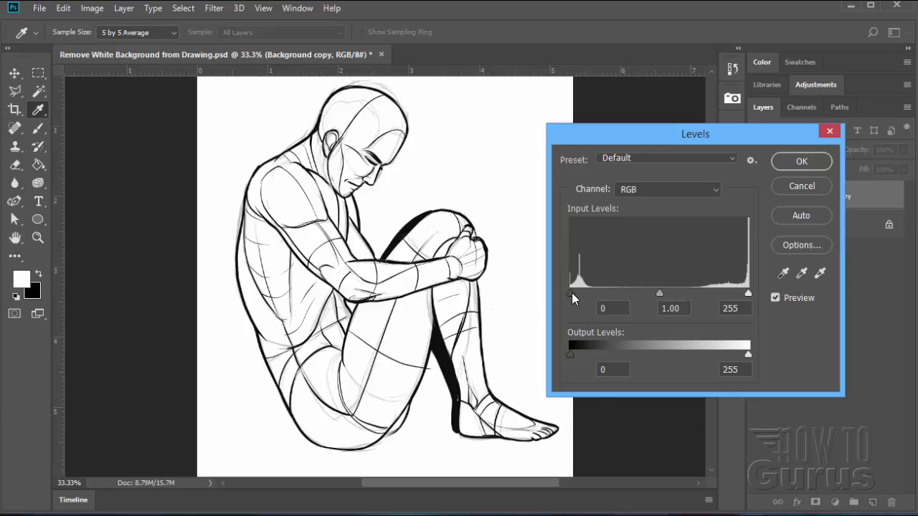
pyautogui.moveTo(572, 292); pyautogui.dragTo(578, 292)
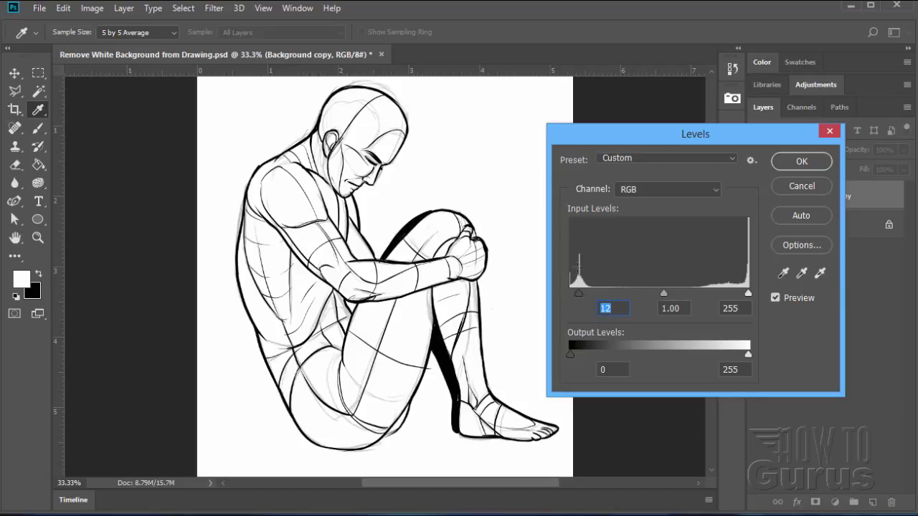
pyautogui.moveTo(578, 295); pyautogui.dragTo(578, 296)
pyautogui.moveTo(663, 293)
pyautogui.mouseDown()
pyautogui.moveTo(613, 299)
pyautogui.moveTo(659, 298)
pyautogui.moveTo(619, 299)
pyautogui.moveTo(648, 296)
pyautogui.mouseUp()
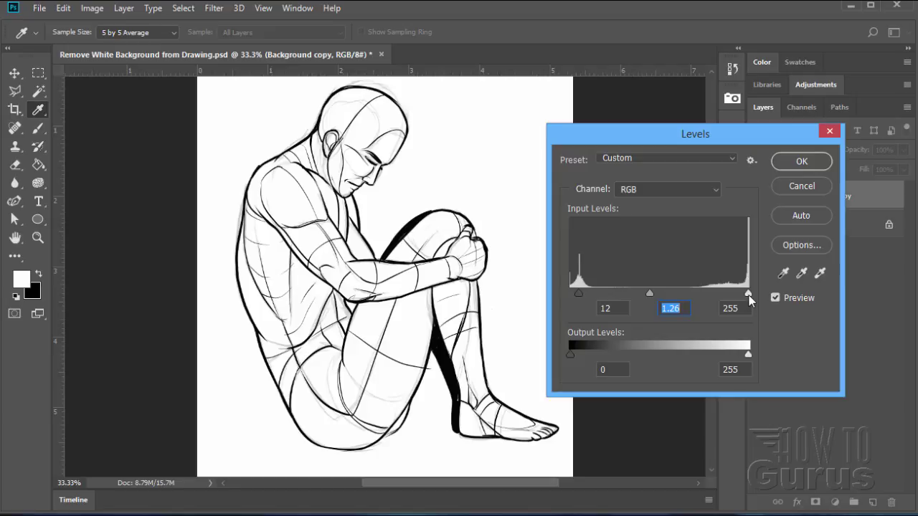
# Try various Levels white-point and midtone settings to darken lines and clean the paper.
pyautogui.moveTo(748, 295); pyautogui.dragTo(724, 299)
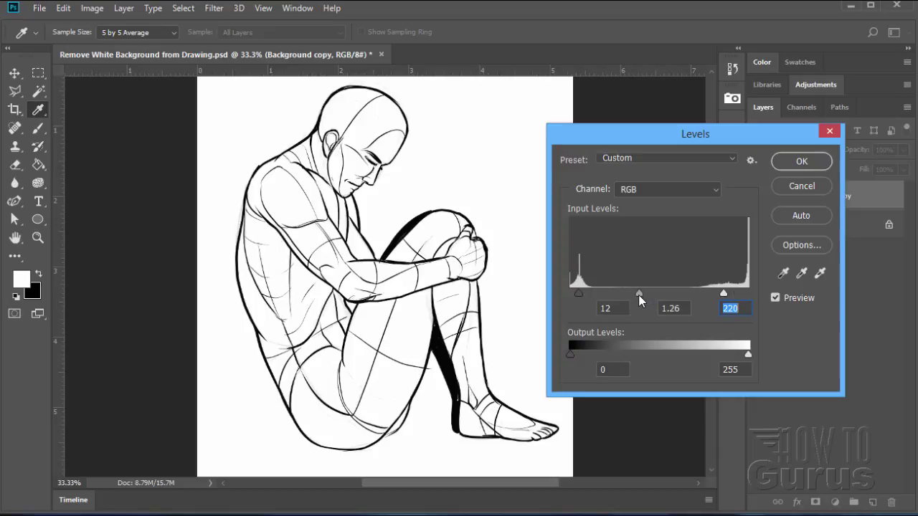
pyautogui.moveTo(660, 292); pyautogui.dragTo(676, 296)
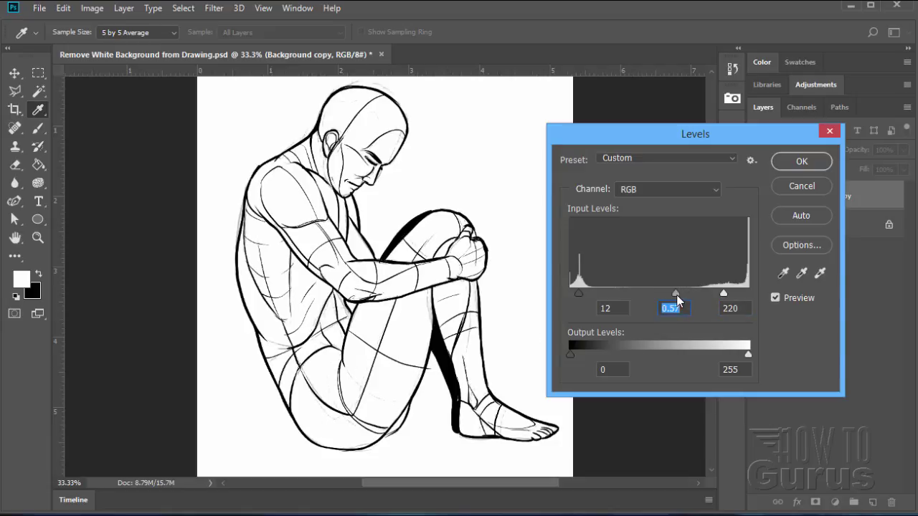
pyautogui.moveTo(676, 294)
pyautogui.mouseDown()
pyautogui.moveTo(696, 293)
pyautogui.moveTo(652, 296)
pyautogui.mouseUp()
pyautogui.moveTo(723, 294)
pyautogui.mouseDown()
pyautogui.moveTo(652, 295)
pyautogui.moveTo(669, 300)
pyautogui.mouseUp()
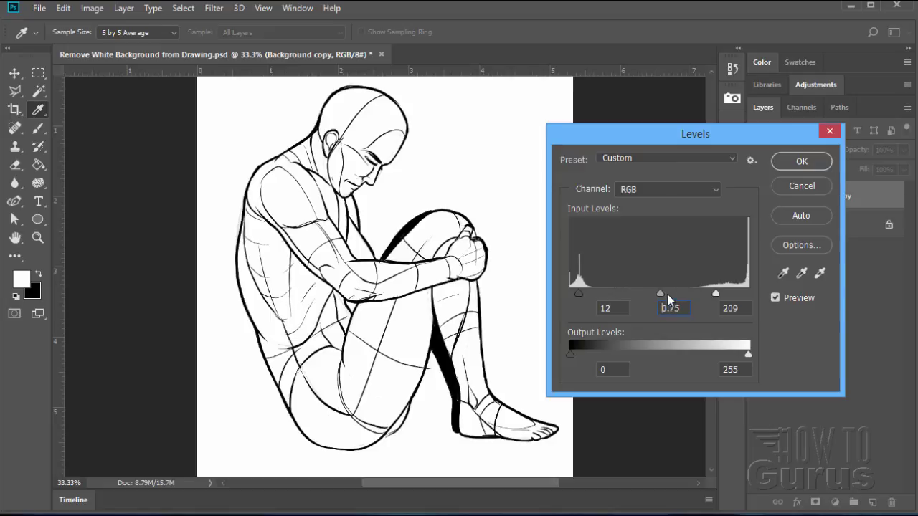
pyautogui.moveTo(667, 294); pyautogui.dragTo(652, 295)
pyautogui.moveTo(652, 294); pyautogui.dragTo(618, 292)
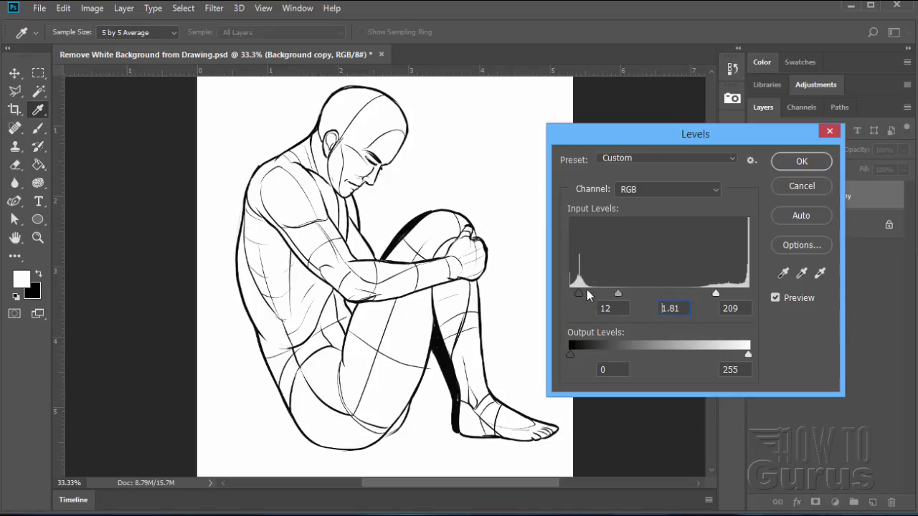
pyautogui.moveTo(616, 290)
pyautogui.mouseDown()
pyautogui.moveTo(672, 302)
pyautogui.moveTo(669, 294)
pyautogui.moveTo(720, 294)
pyautogui.mouseUp()
# Lower the Levels white input level to 193.
pyautogui.click(684, 295)
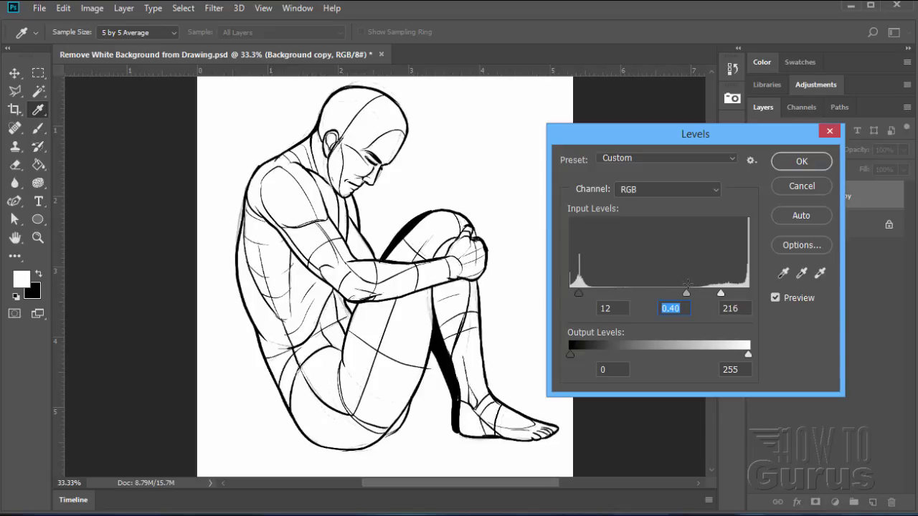
pyautogui.press('Tab')
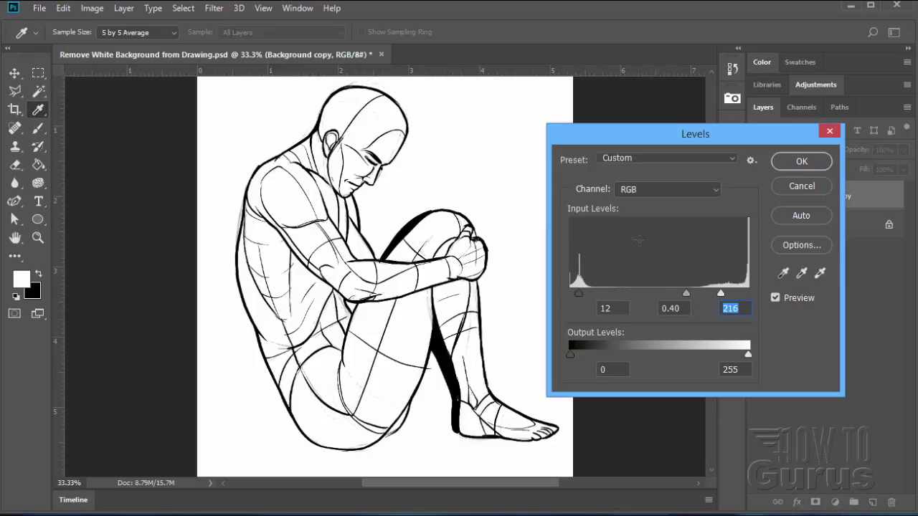
pyautogui.moveTo(720, 293); pyautogui.dragTo(709, 293)
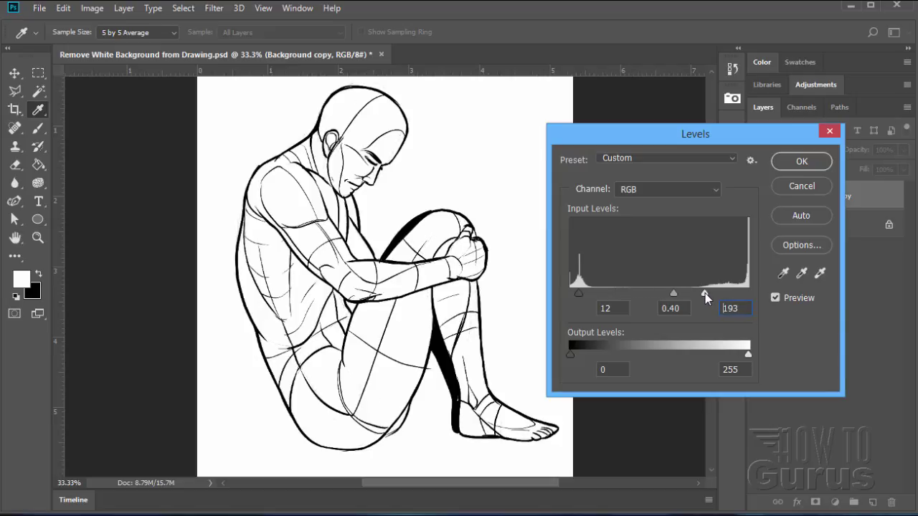
pyautogui.moveTo(705, 293); pyautogui.dragTo(705, 293)
# Set the Levels midtones to 0.19 and apply the adjustment.
pyautogui.moveTo(674, 299); pyautogui.dragTo(676, 305)
pyautogui.moveTo(674, 294)
pyautogui.mouseDown()
pyautogui.moveTo(710, 291)
pyautogui.moveTo(682, 293)
pyautogui.moveTo(701, 294)
pyautogui.mouseUp()
pyautogui.click(685, 293)
pyautogui.click(796, 162)
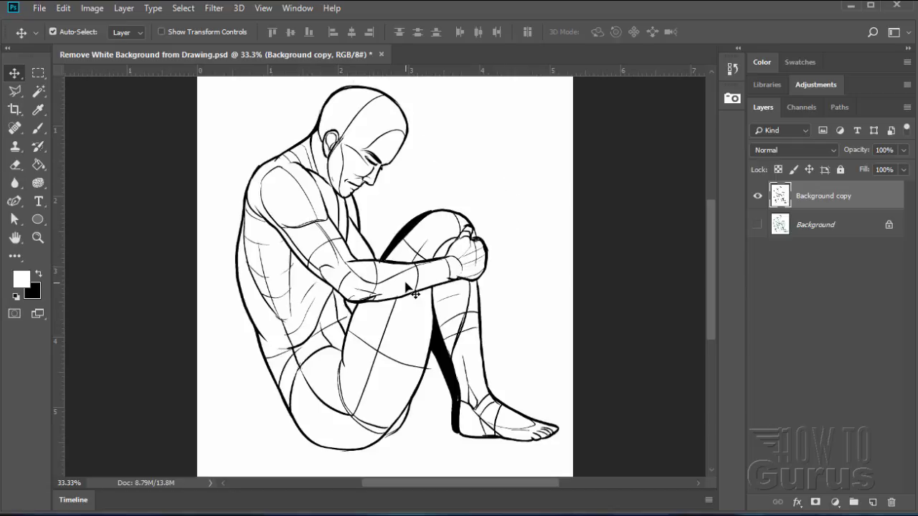
# Load the RGB channel from the Channels panel as a selection of the light paper.
pyautogui.click(802, 108)
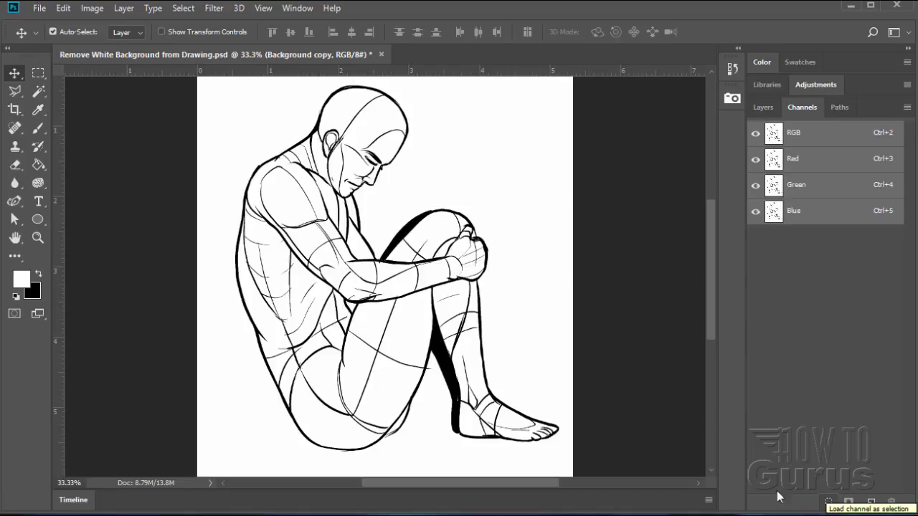
pyautogui.click(829, 504)
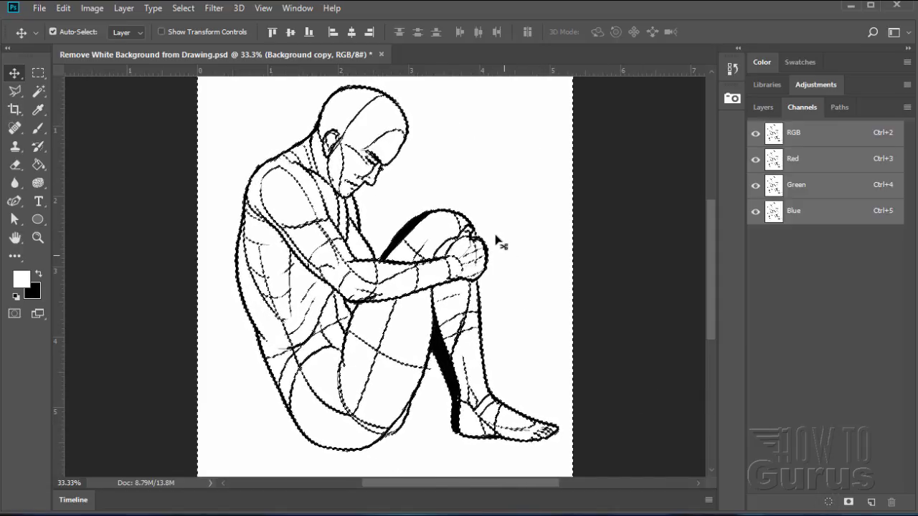
# Invert the selection onto the lines and add a new empty Layer 1.
pyautogui.click(763, 107)
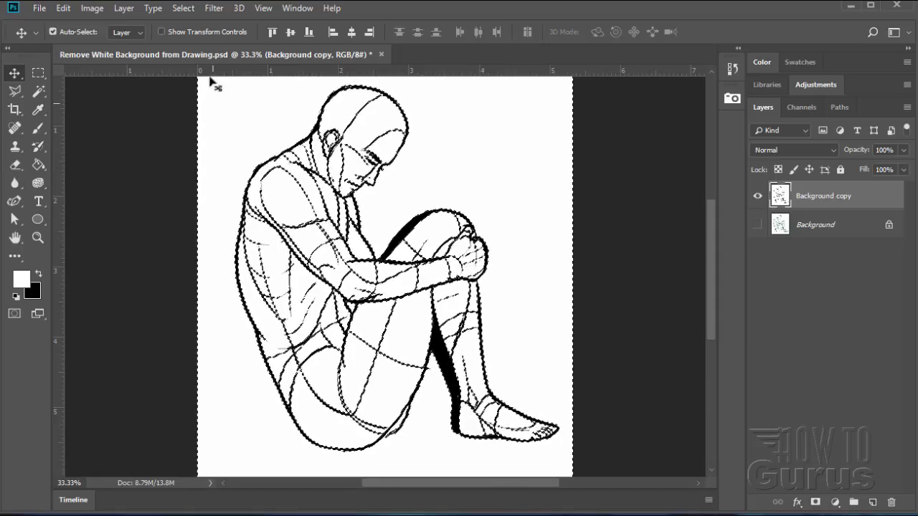
pyautogui.click(184, 10)
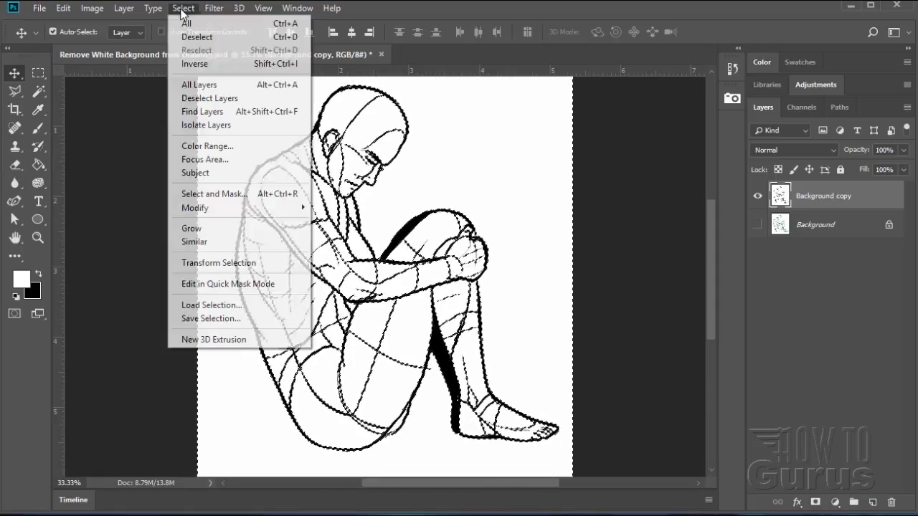
pyautogui.click(195, 65)
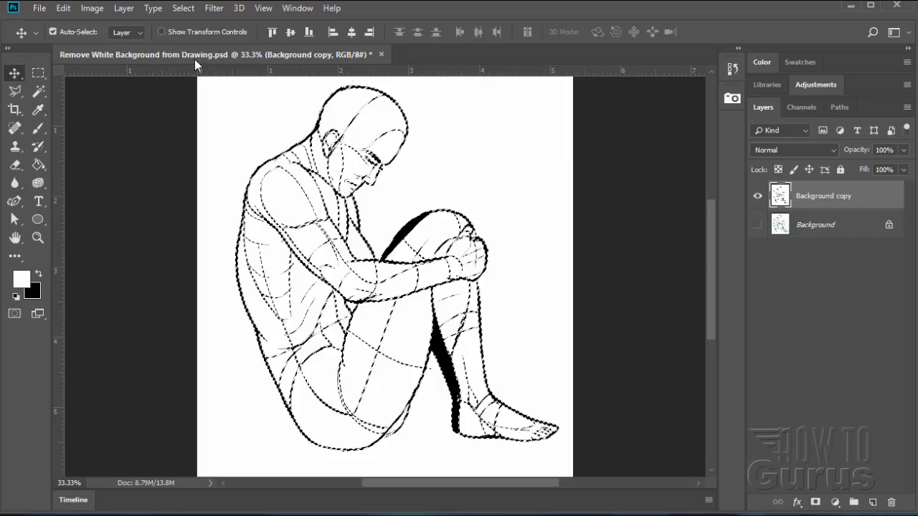
pyautogui.click(870, 503)
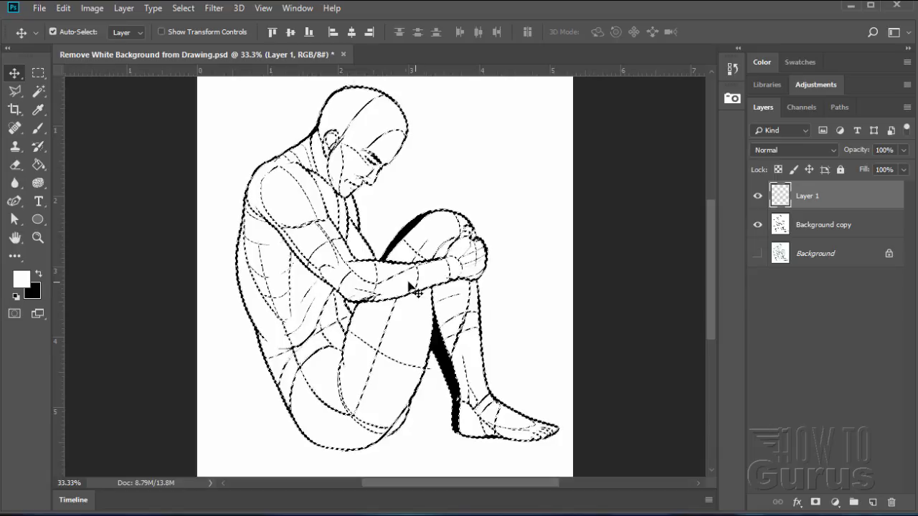
# Fill the line selection on Layer 1 with black at 100%.
pyautogui.click(69, 8)
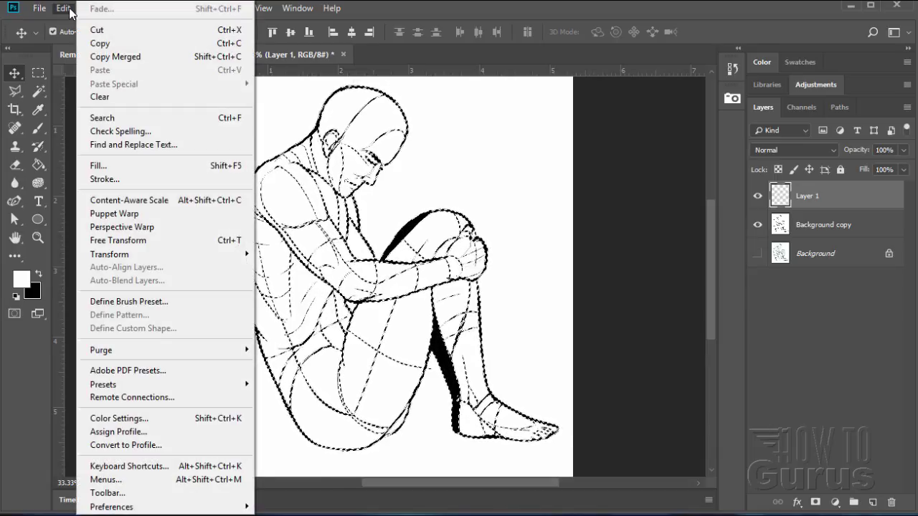
pyautogui.click(107, 168)
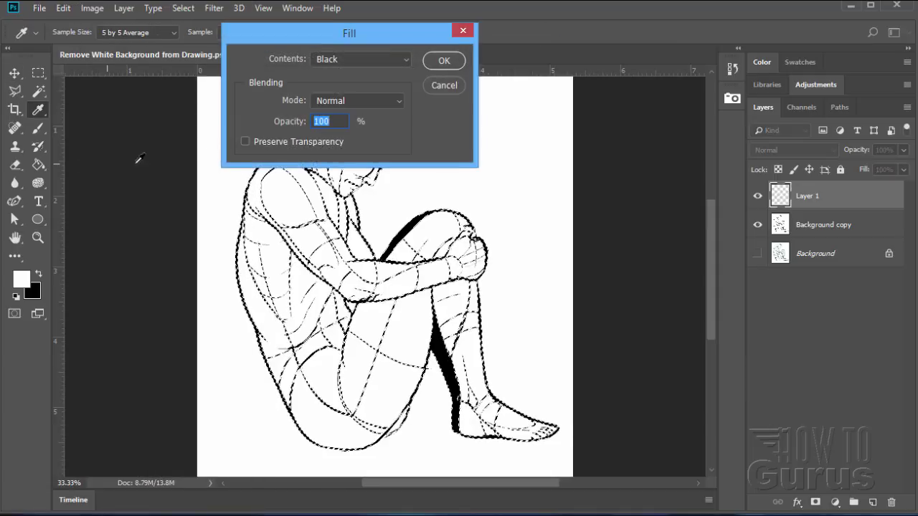
pyautogui.click(347, 65)
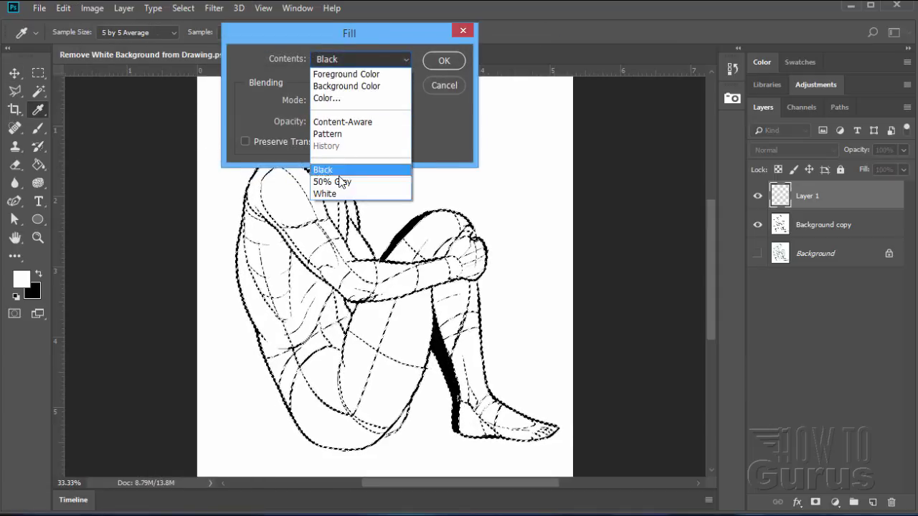
pyautogui.click(322, 171)
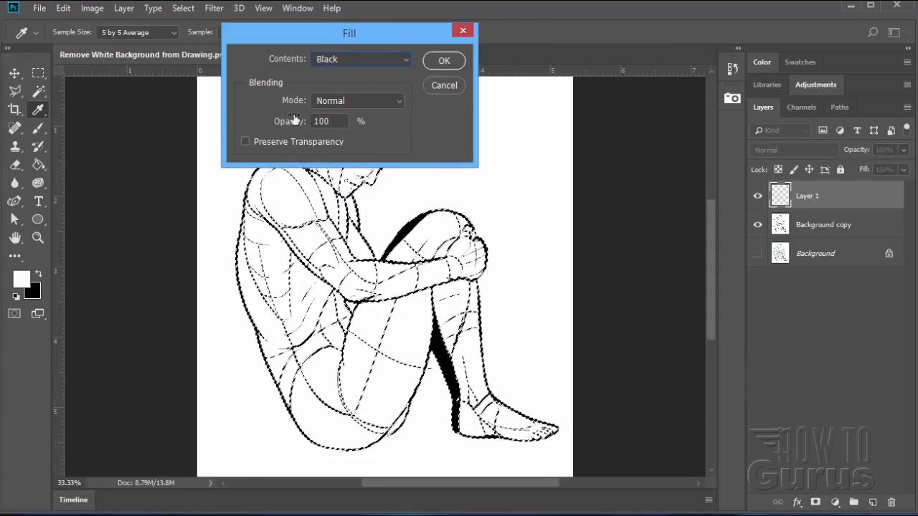
pyautogui.click(443, 62)
pyautogui.press('v')
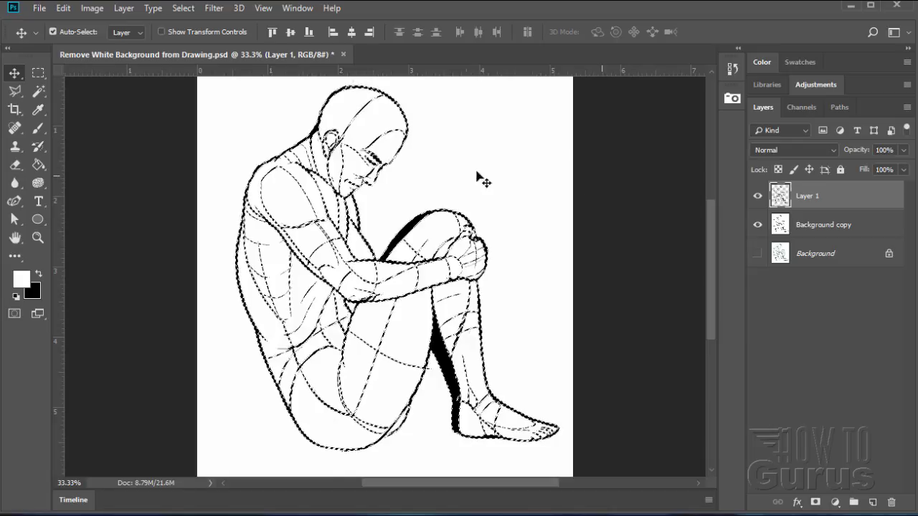
# Deselect everything and make Background copy the active layer.
pyautogui.click(192, 14)
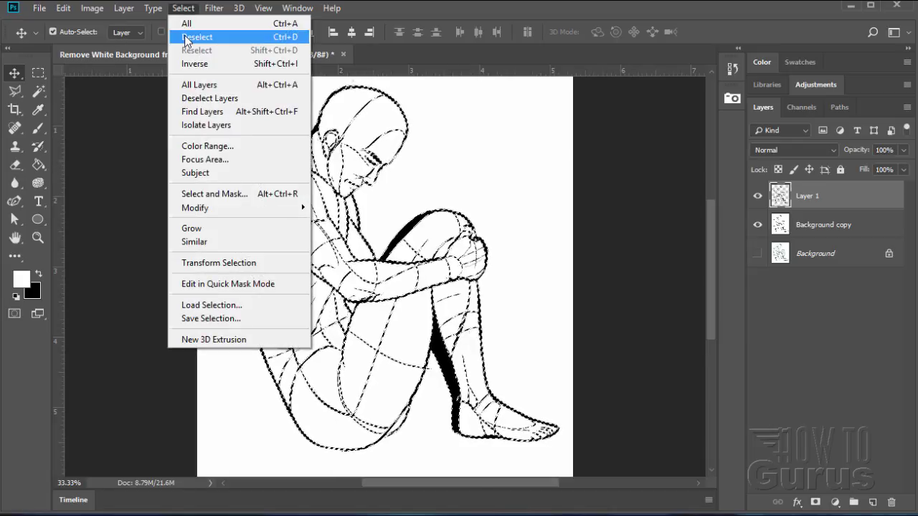
pyautogui.click(197, 36)
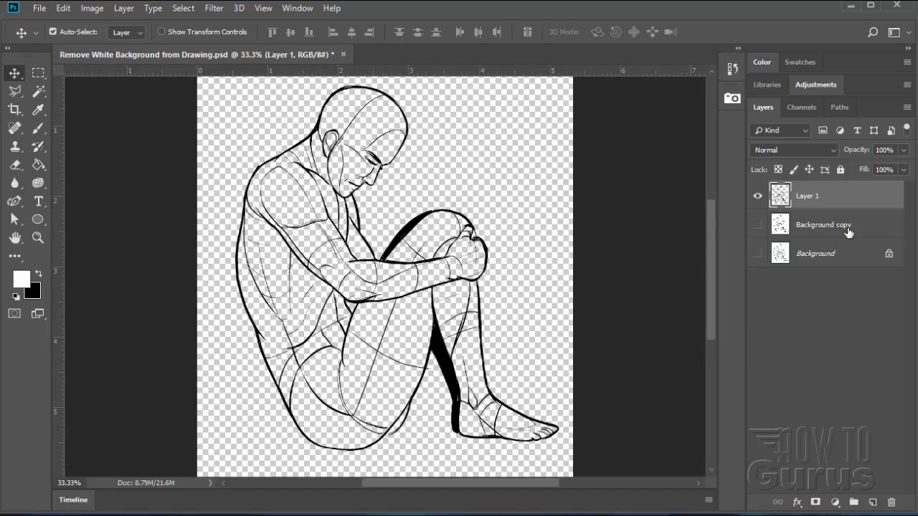
pyautogui.click(781, 224)
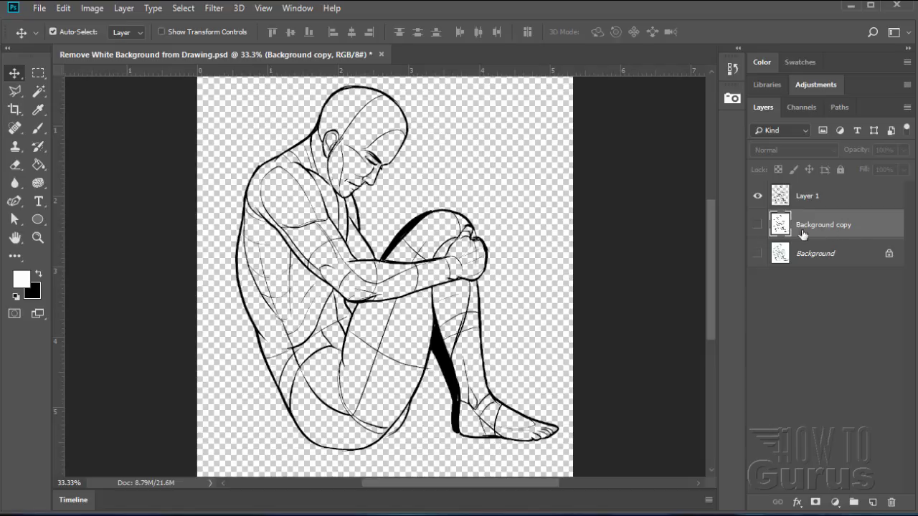
# Add a new layer above Background copy, naming Layer 1 'Black Lines' and Layer 2 'White'.
pyautogui.click(872, 502)
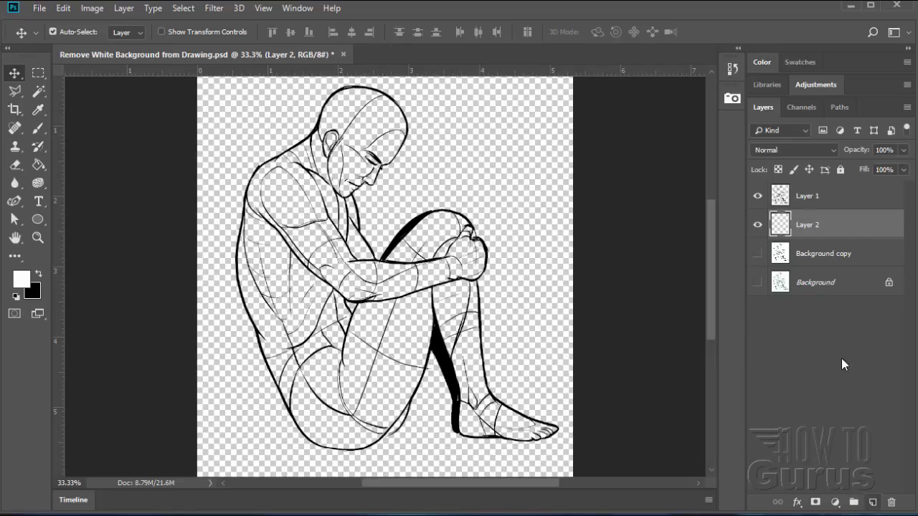
pyautogui.doubleClick(804, 200)
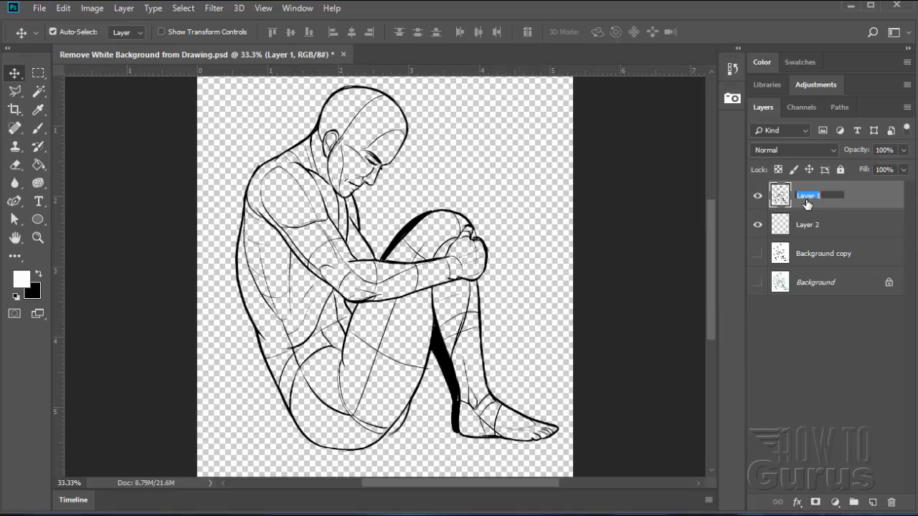
pyautogui.write('Black Lines')
pyautogui.doubleClick(808, 224)
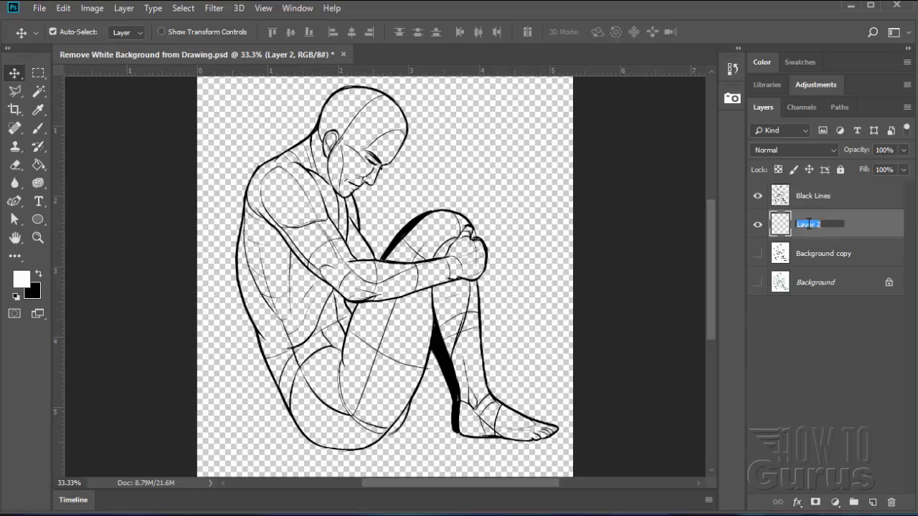
pyautogui.write('White')
pyautogui.press('Return')
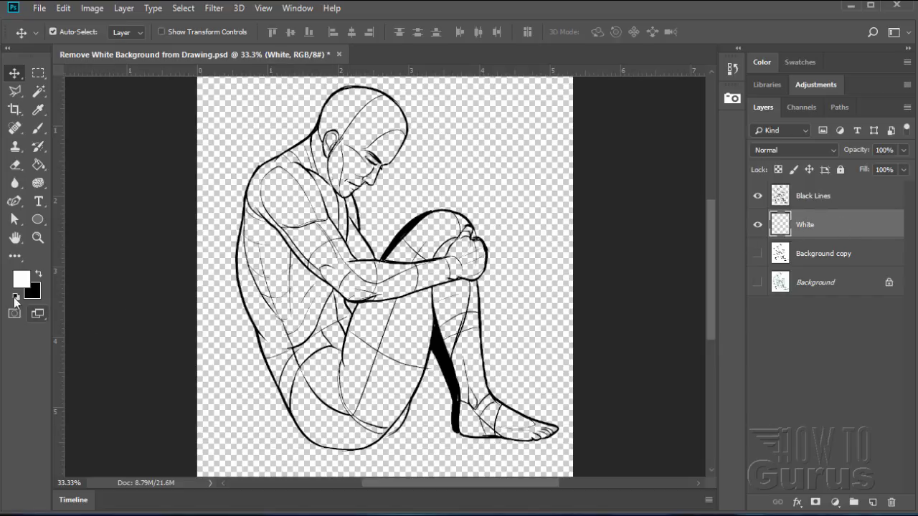
# Reset the colours to default black and white, then fill the White layer with white.
pyautogui.click(19, 296)
pyautogui.click(39, 165)
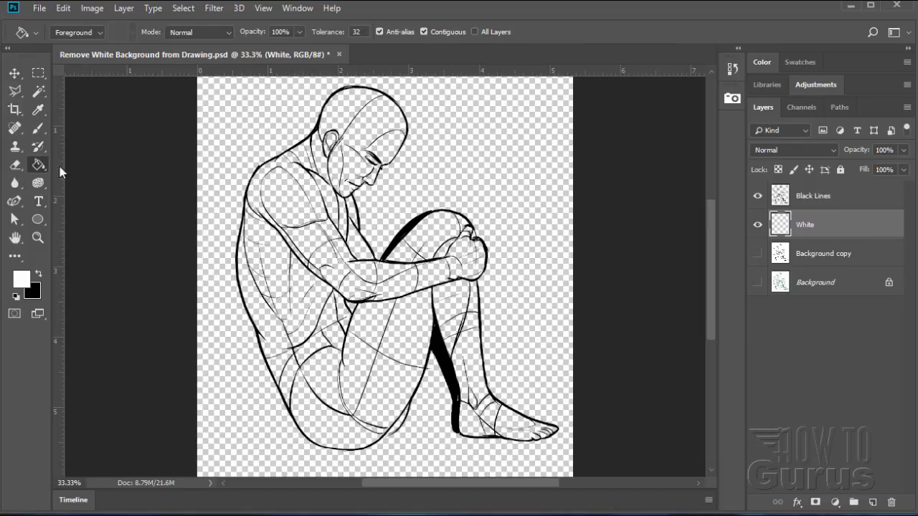
pyautogui.click(230, 156)
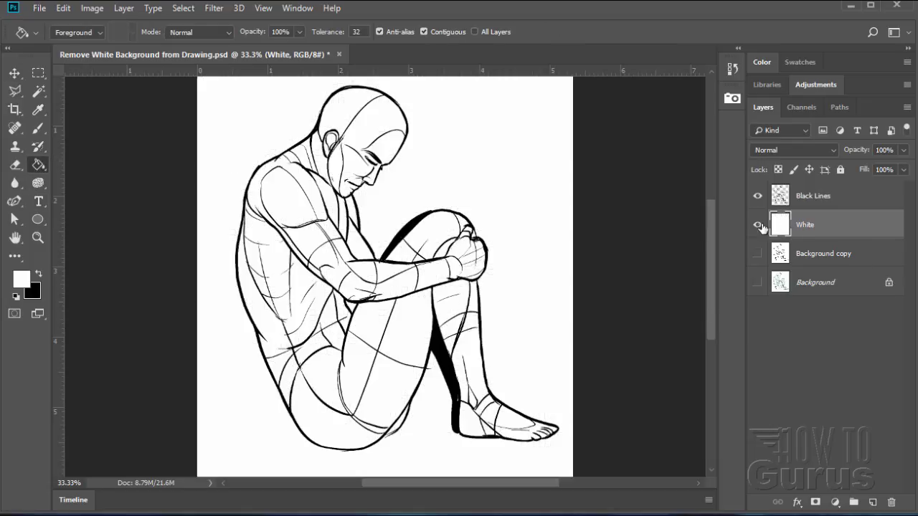
pyautogui.click(15, 73)
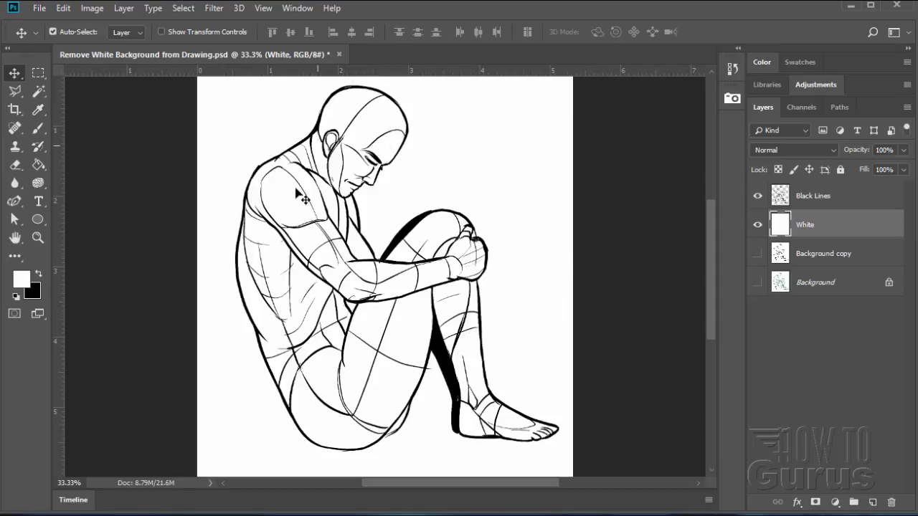
# Toggle visibility of Black Lines, White, Background copy and Background to compare each layer's content.
pyautogui.click(758, 228)
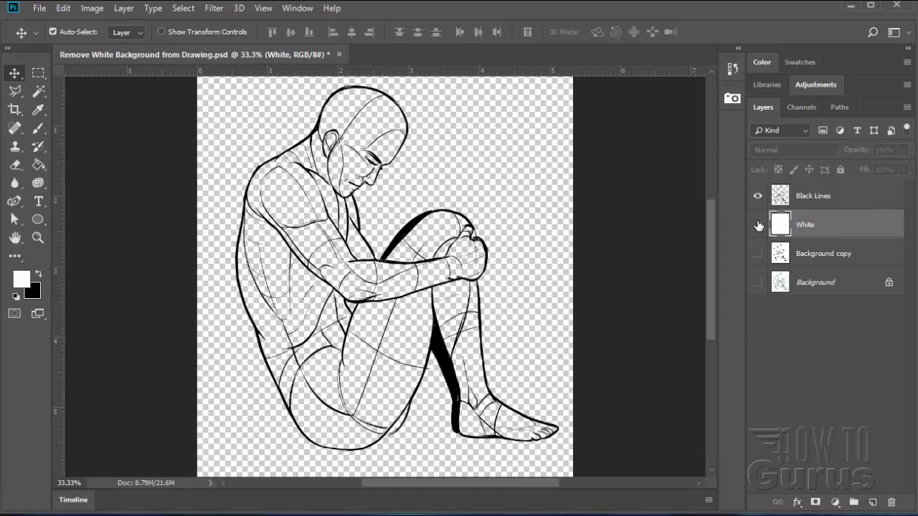
pyautogui.click(758, 229)
pyautogui.click(758, 230)
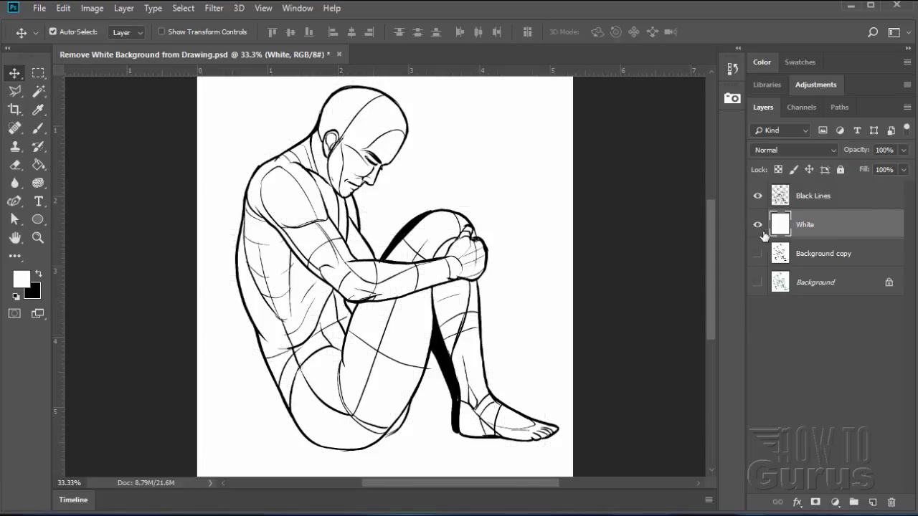
pyautogui.click(757, 195)
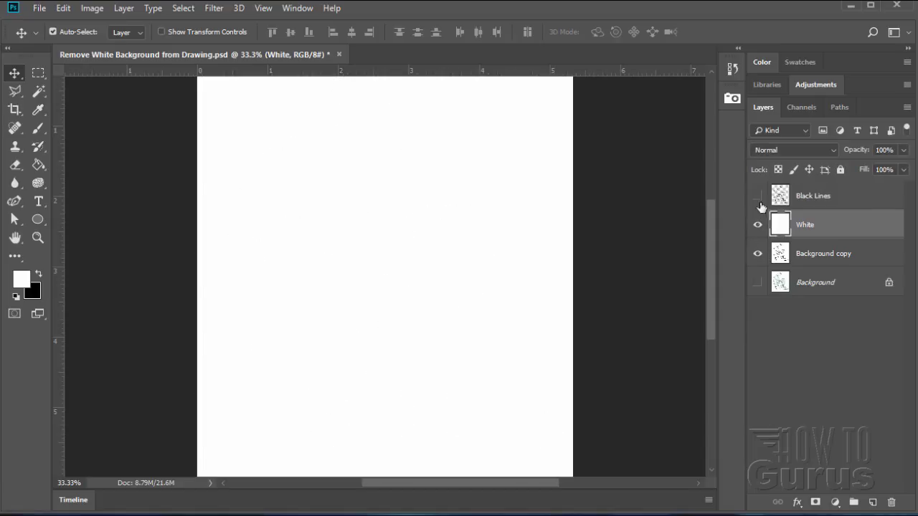
pyautogui.click(758, 226)
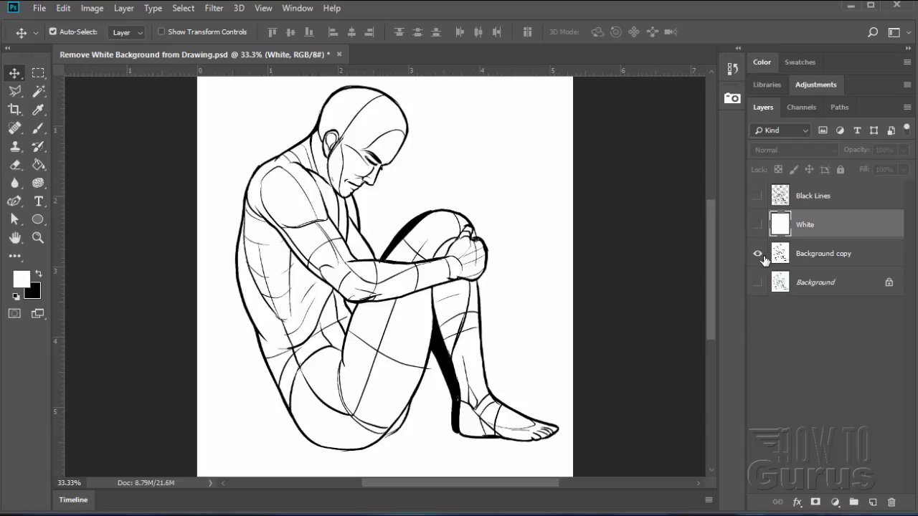
pyautogui.click(757, 283)
pyautogui.click(758, 253)
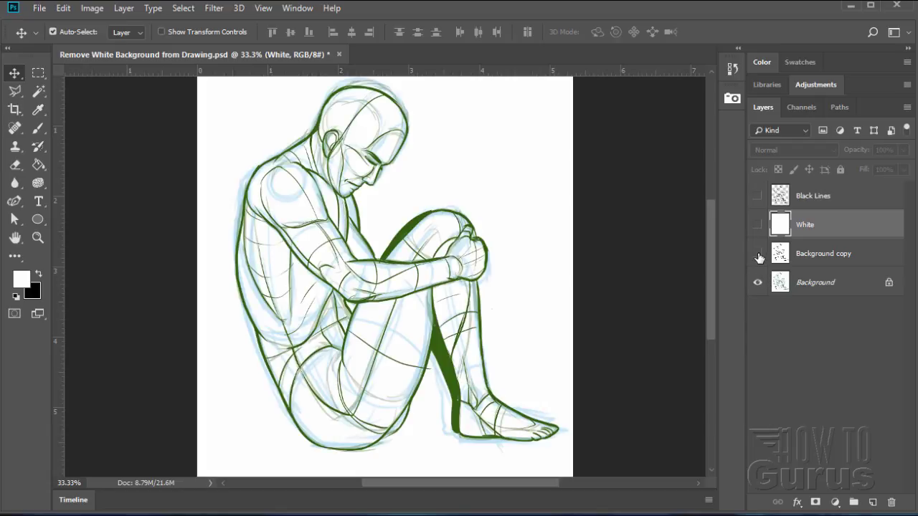
pyautogui.click(757, 254)
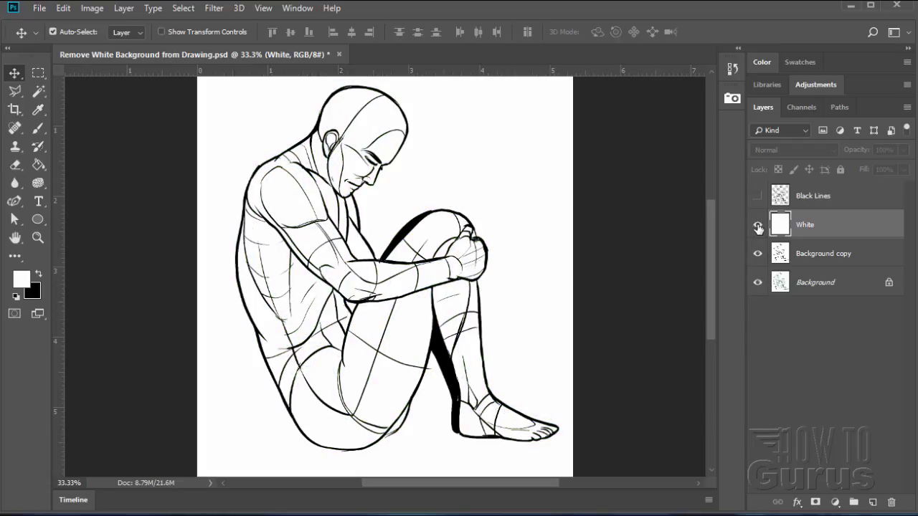
pyautogui.click(758, 224)
pyautogui.click(758, 196)
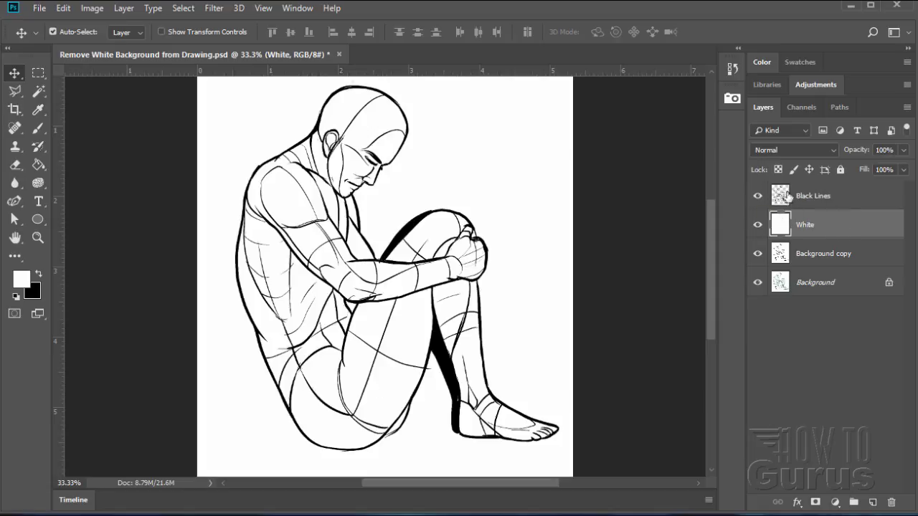
# Hide both Background layers, then toggle White to check transparency, ending with it visible.
pyautogui.click(758, 253)
pyautogui.click(757, 282)
pyautogui.click(758, 225)
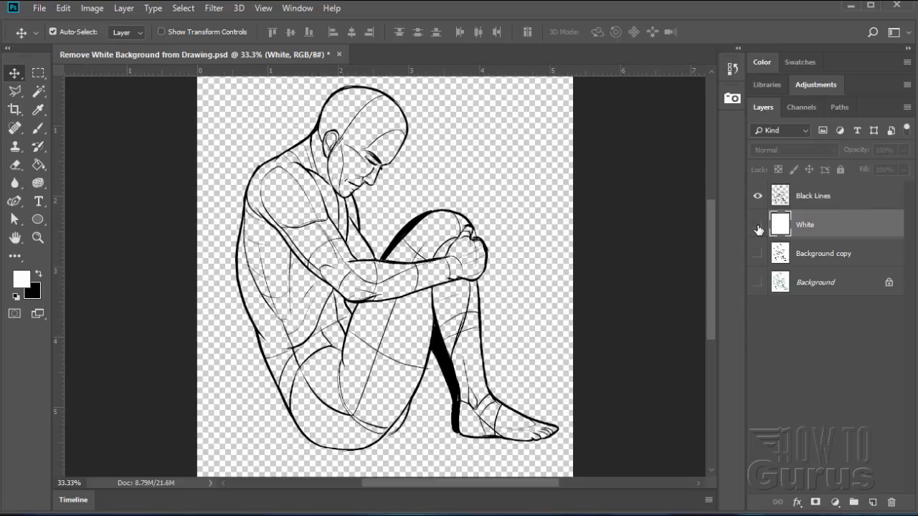
pyautogui.click(758, 227)
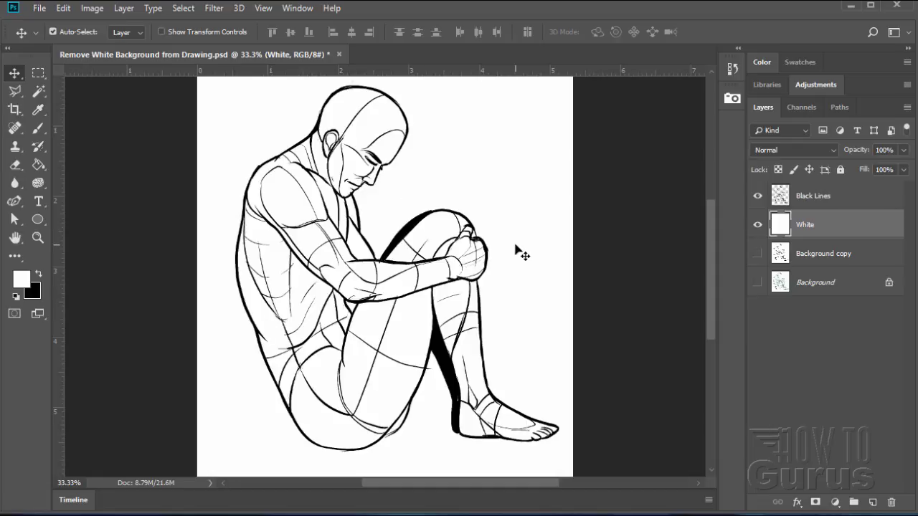
pyautogui.click(758, 225)
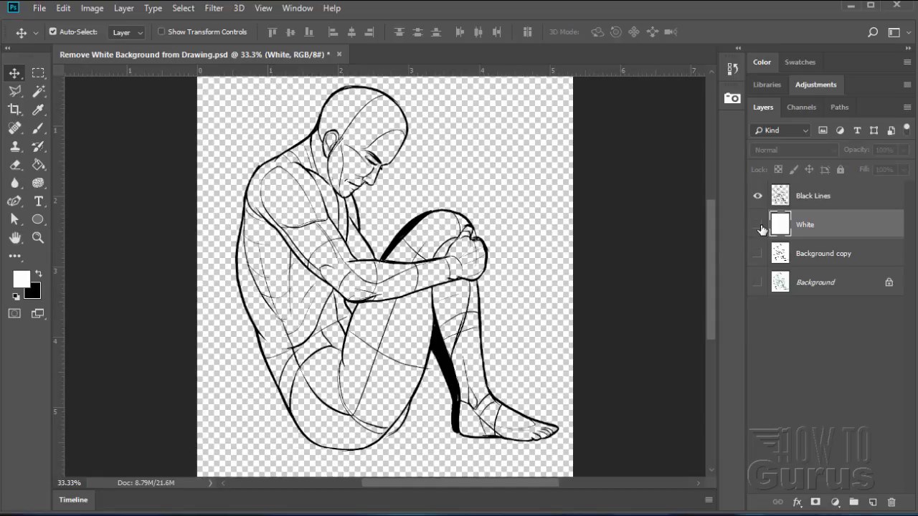
pyautogui.click(758, 225)
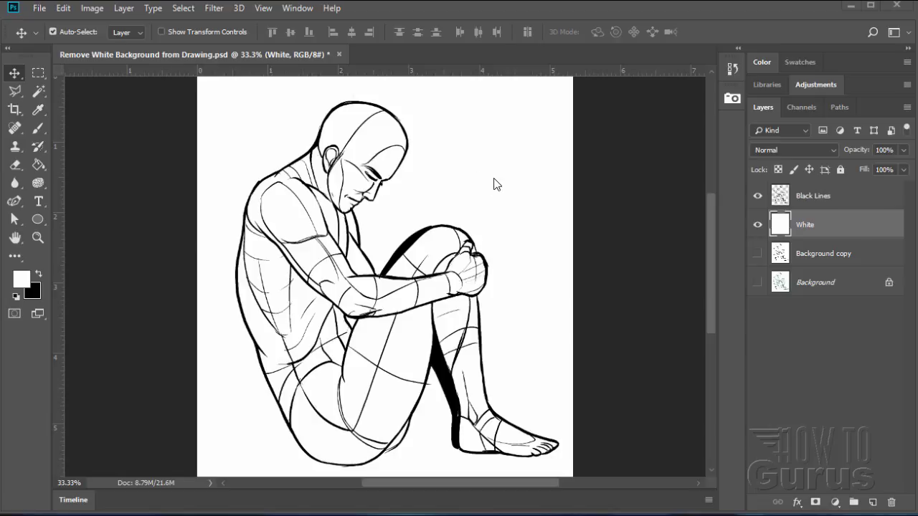
# Add empty Layer 1 above White and set the foreground colour to blue #2286ec.
pyautogui.click(873, 503)
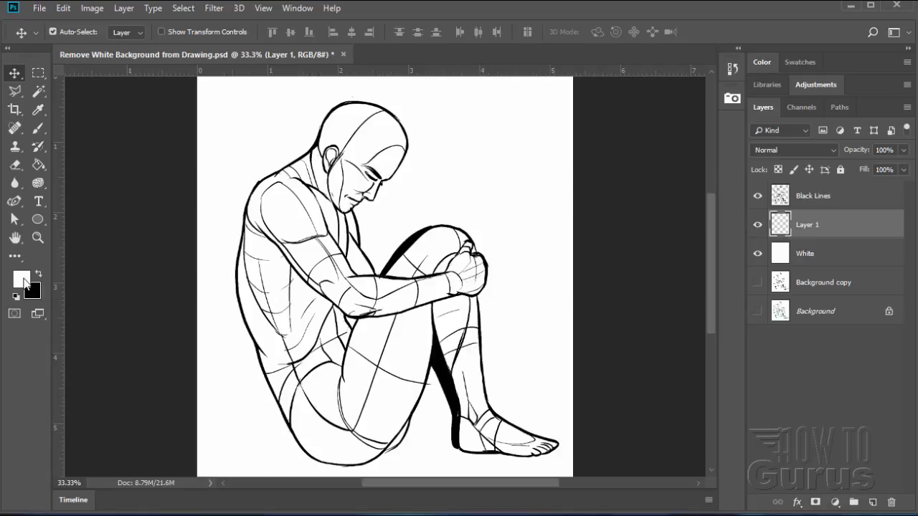
pyautogui.click(23, 281)
pyautogui.click(369, 130)
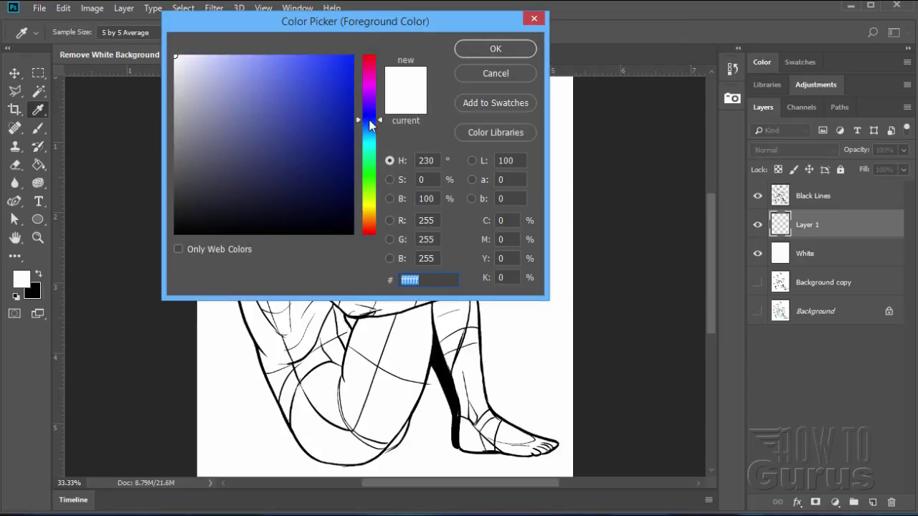
pyautogui.click(327, 69)
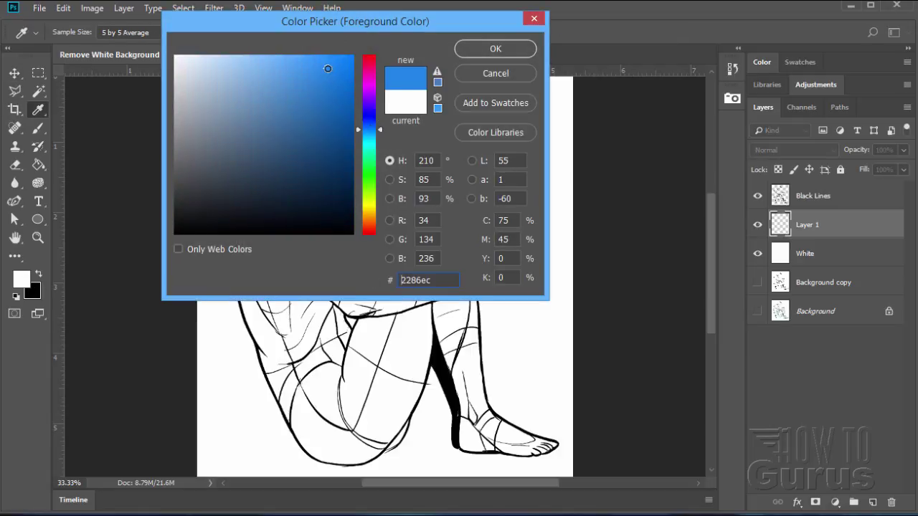
pyautogui.click(505, 52)
pyautogui.click(38, 132)
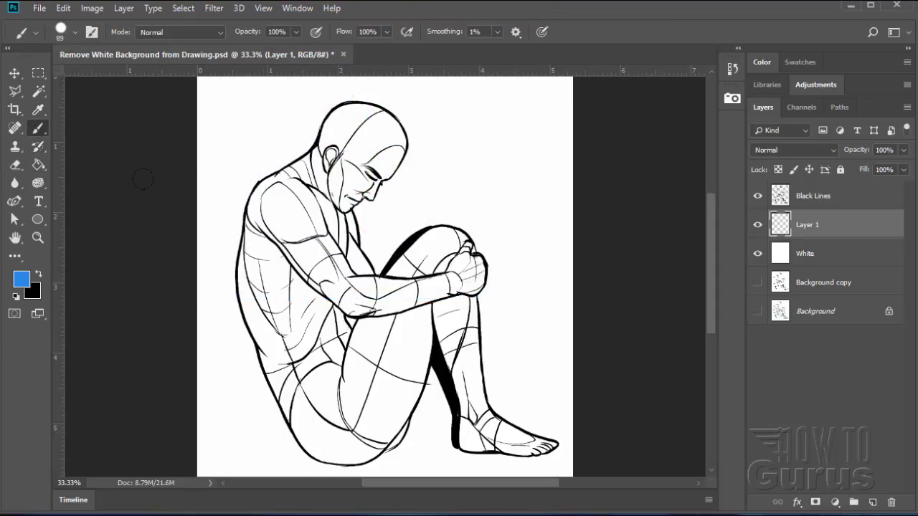
# Paint blue test strokes over the head and shoulders on Layer 1, then delete Layer 1.
pyautogui.moveTo(244, 159)
pyautogui.mouseDown()
pyautogui.moveTo(251, 214)
pyautogui.moveTo(394, 237)
pyautogui.moveTo(310, 310)
pyautogui.mouseUp()
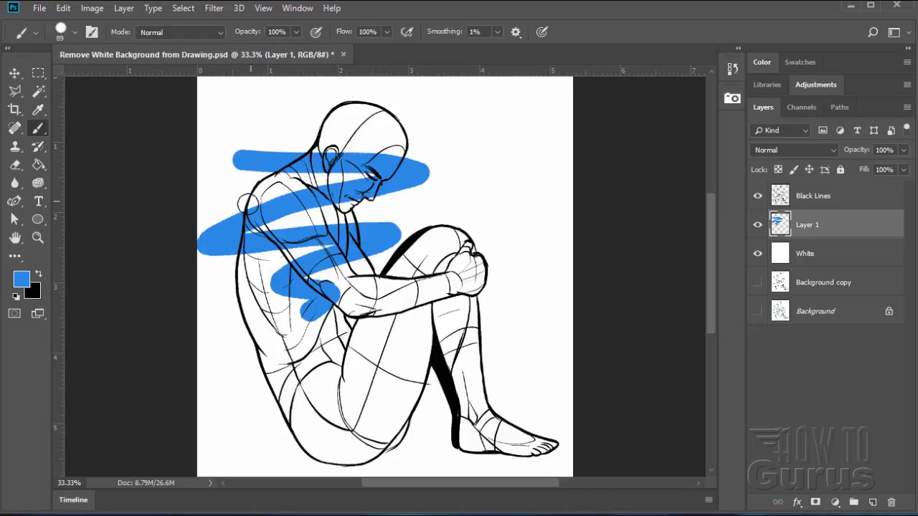
pyautogui.press('v')
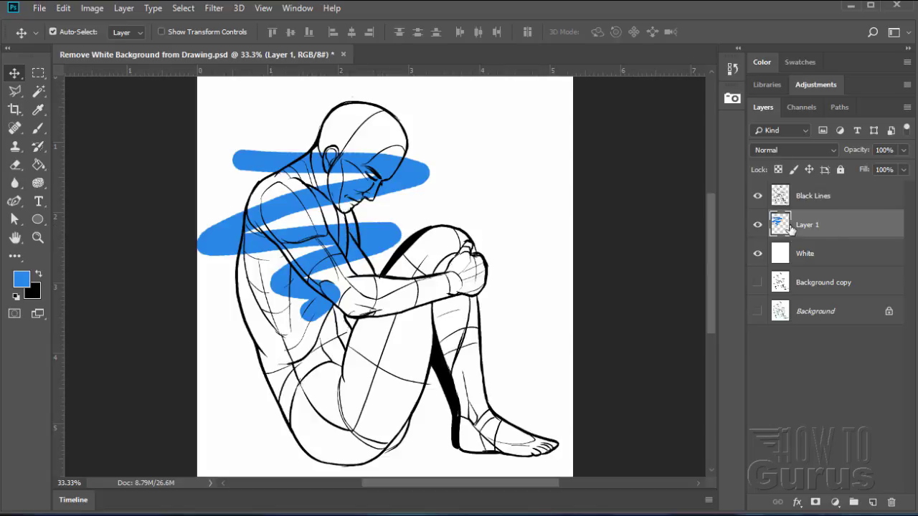
pyautogui.click(758, 228)
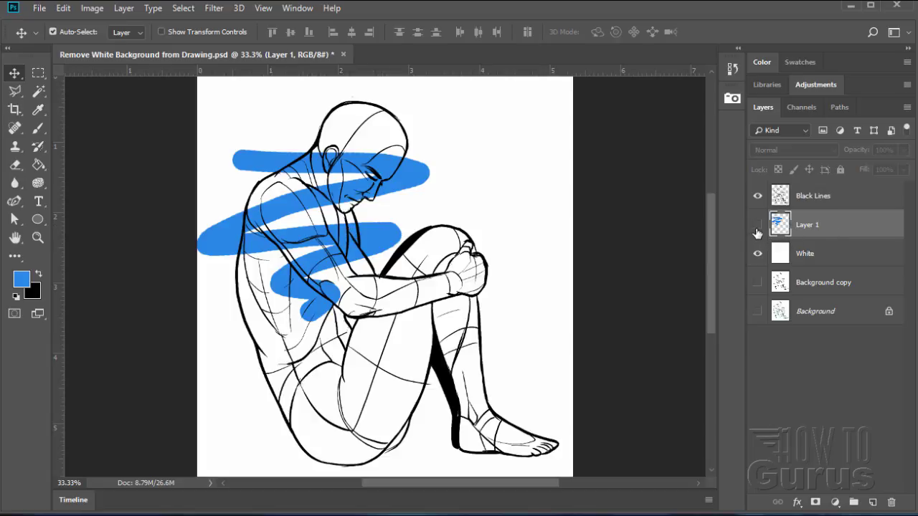
pyautogui.click(757, 232)
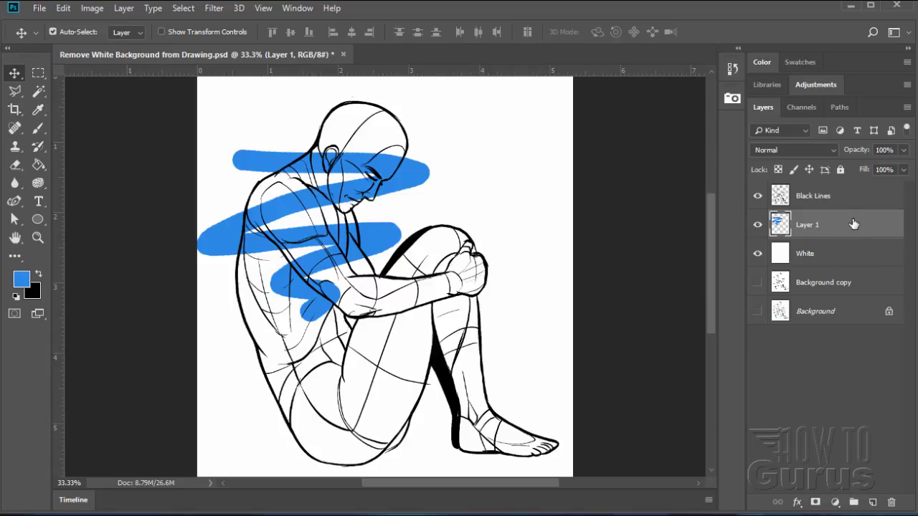
pyautogui.click(891, 502)
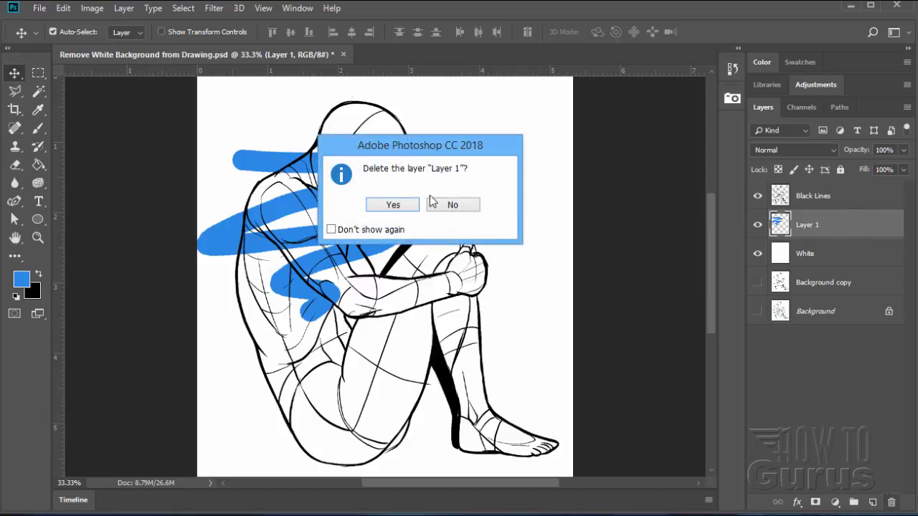
pyautogui.click(392, 205)
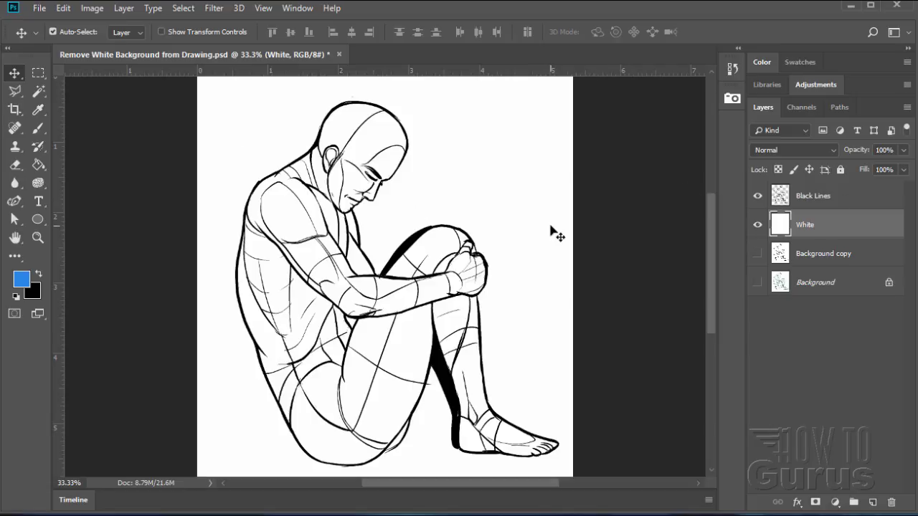